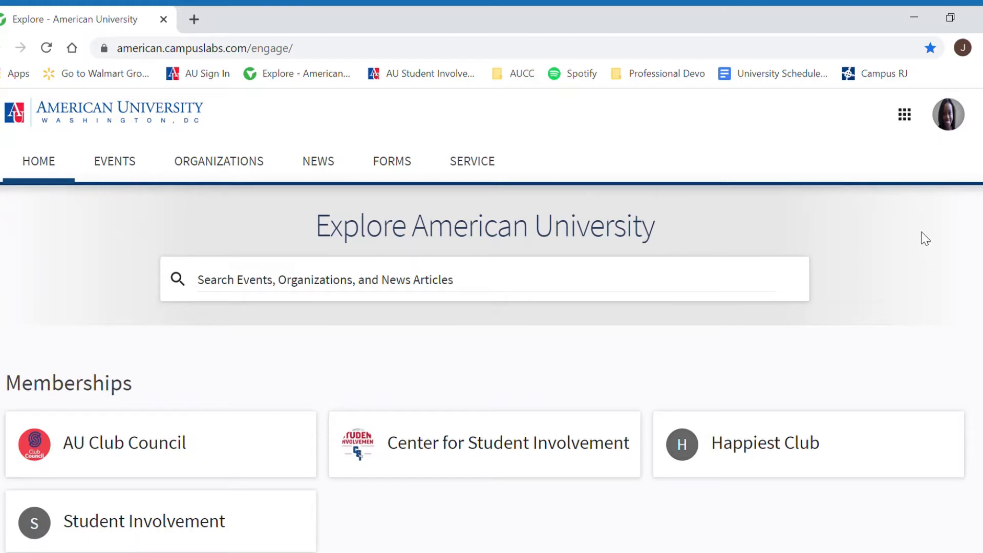
Step: Open the account side panel from the profile avatar on the Explore home page
click(952, 128)
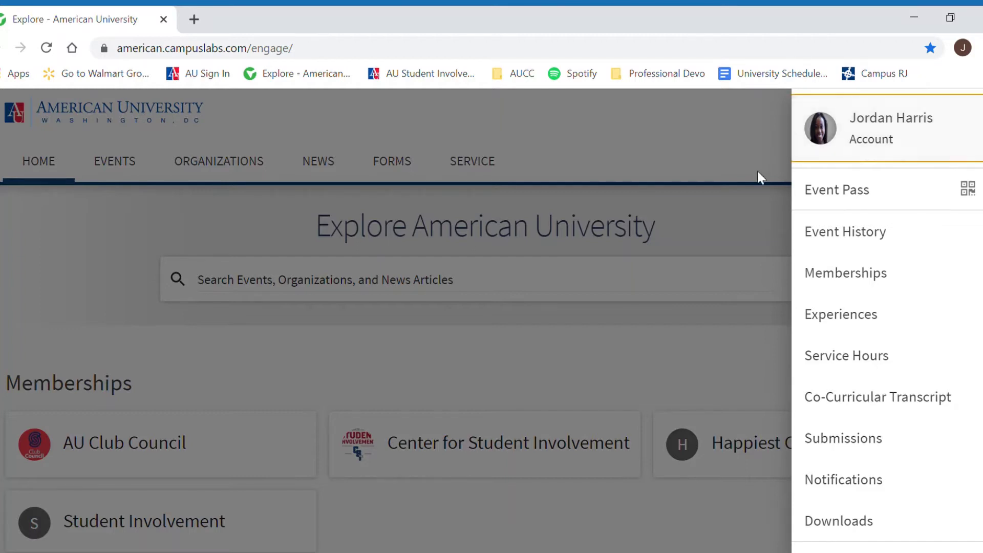
Step: Close the account menu and switch to the Manage view's Action Center
click(738, 193)
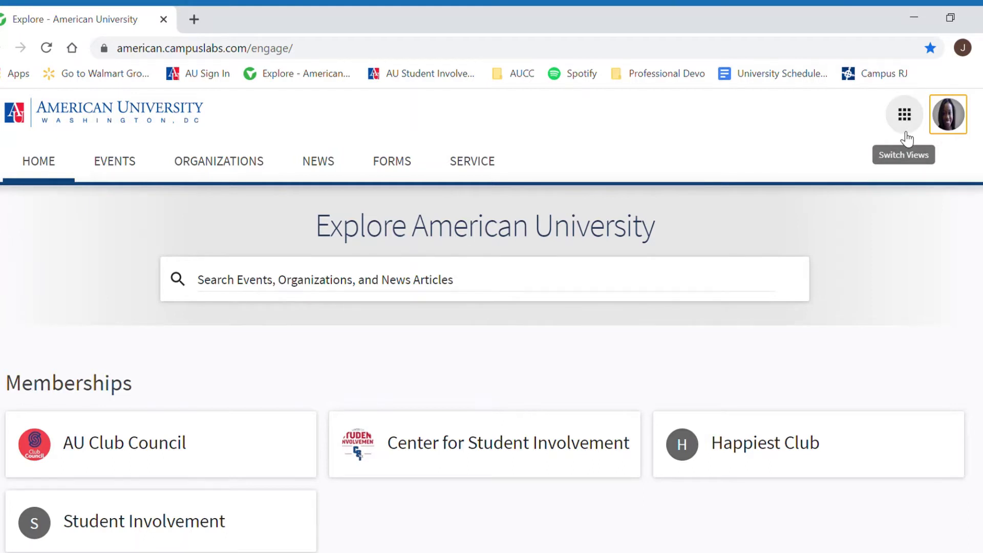
click(905, 117)
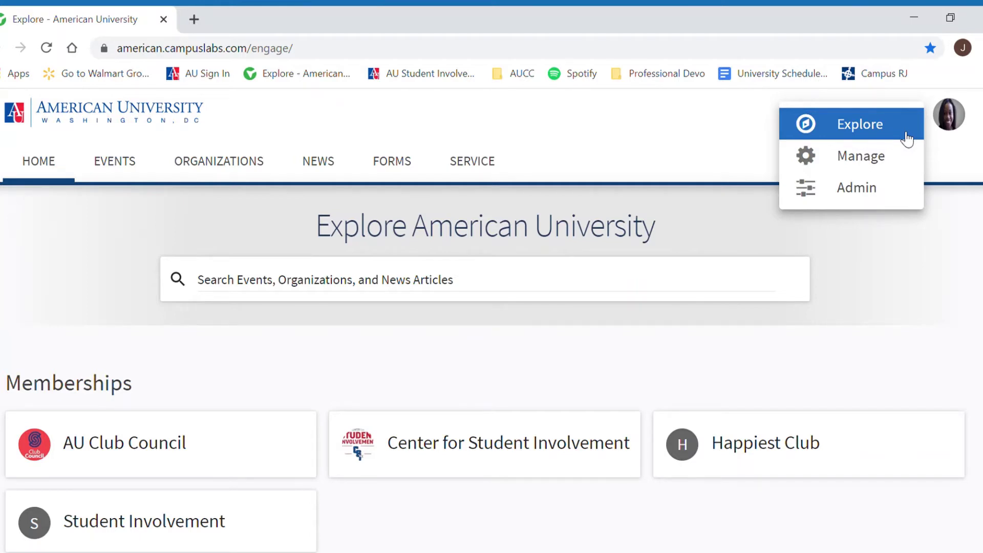
click(906, 170)
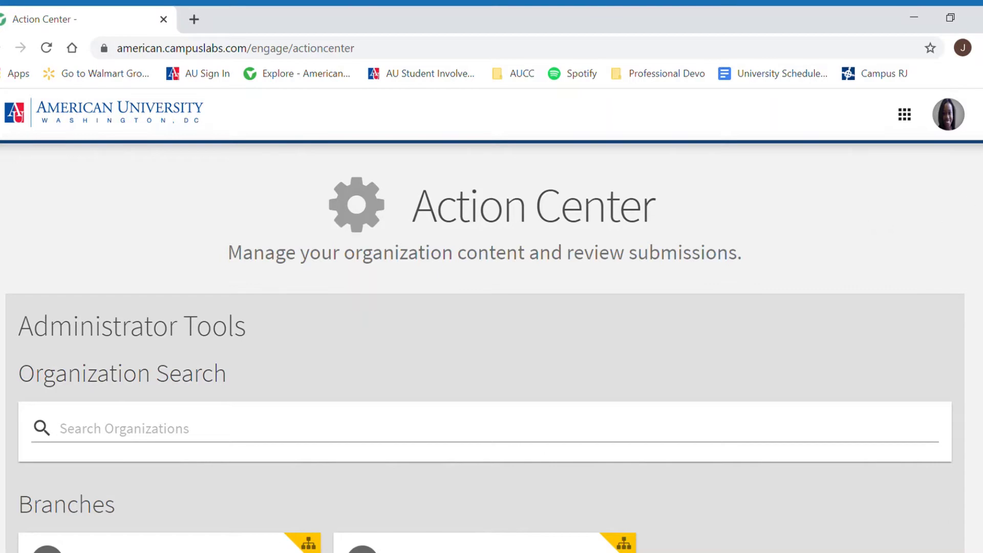
Step: Open the Happiest Club card under My Memberships
scroll(979, 313, down, 7)
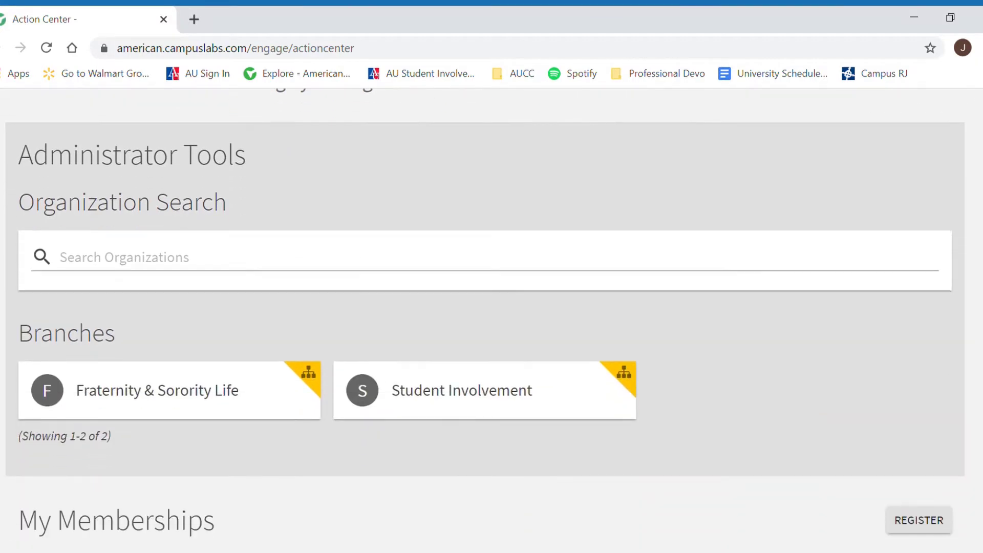
scroll(976, 323, down, 2)
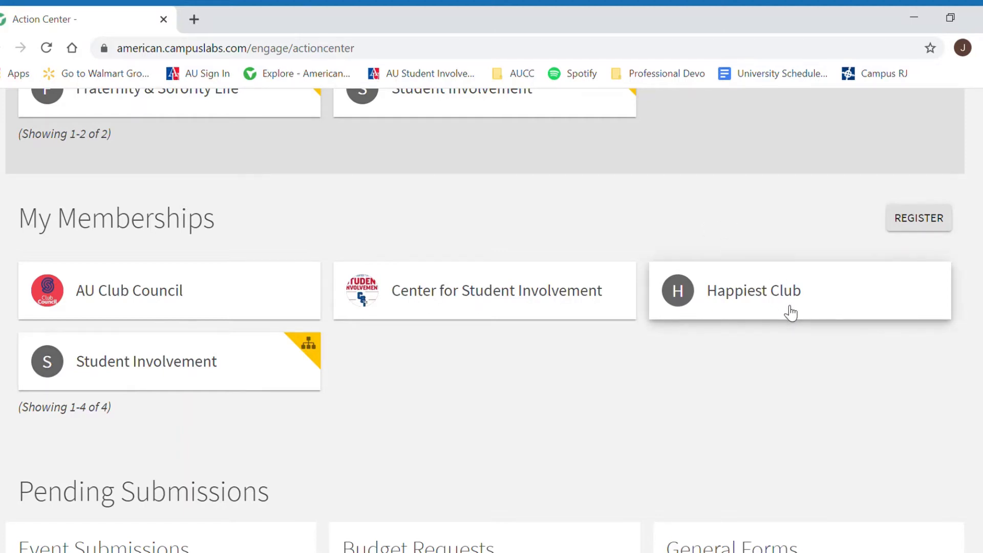
click(836, 305)
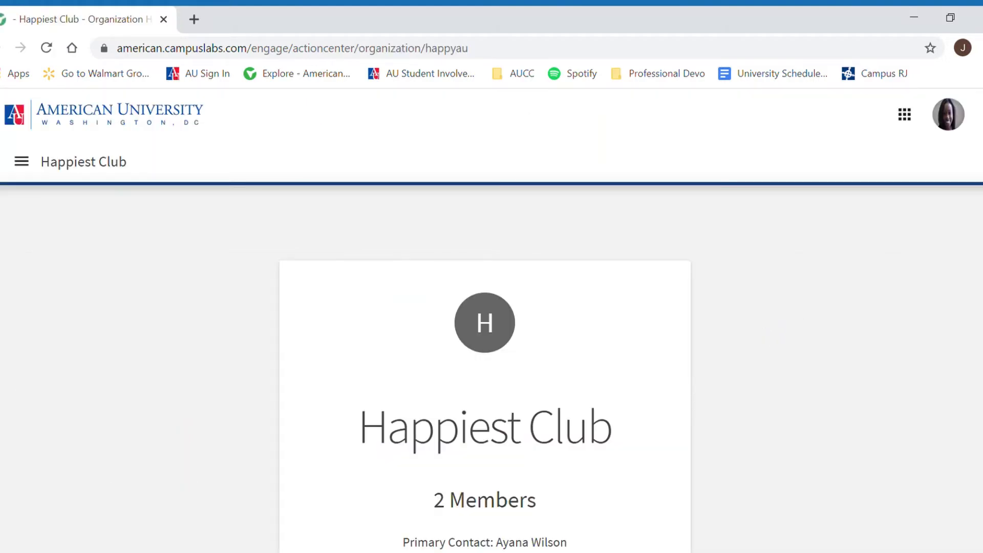
Step: Start re-registering Happiest Club for the 2020-2021 Annual Renewal
scroll(971, 384, down, 4)
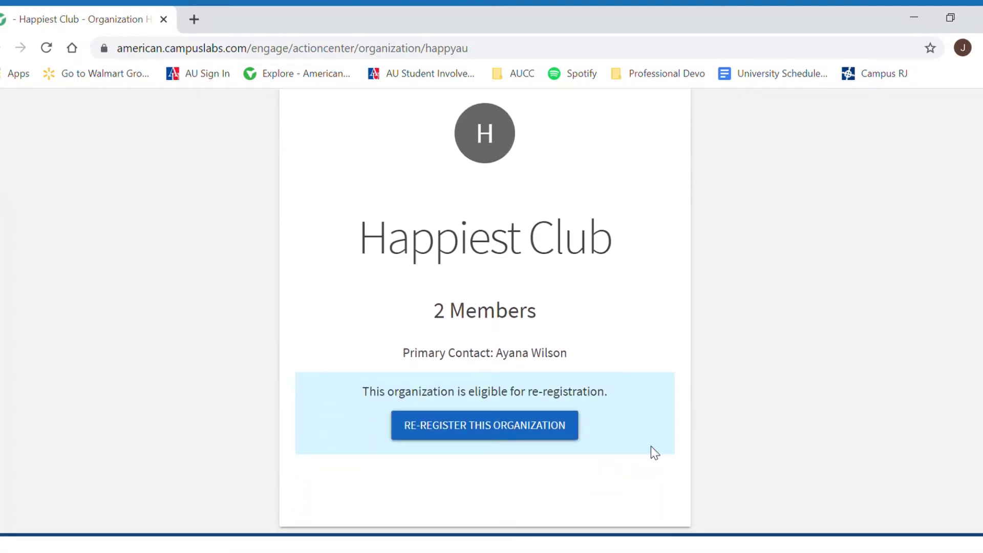
click(517, 435)
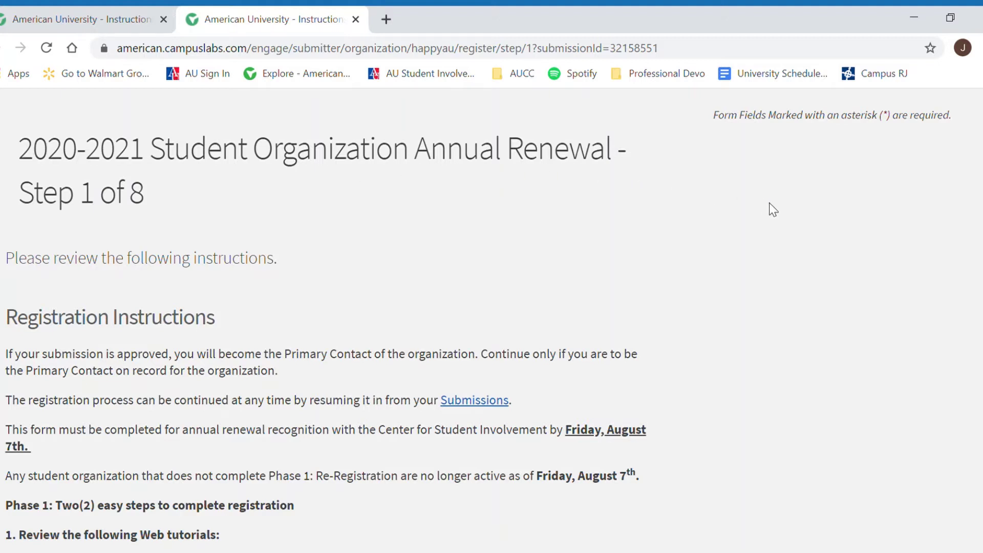
scroll(769, 202, down, 3)
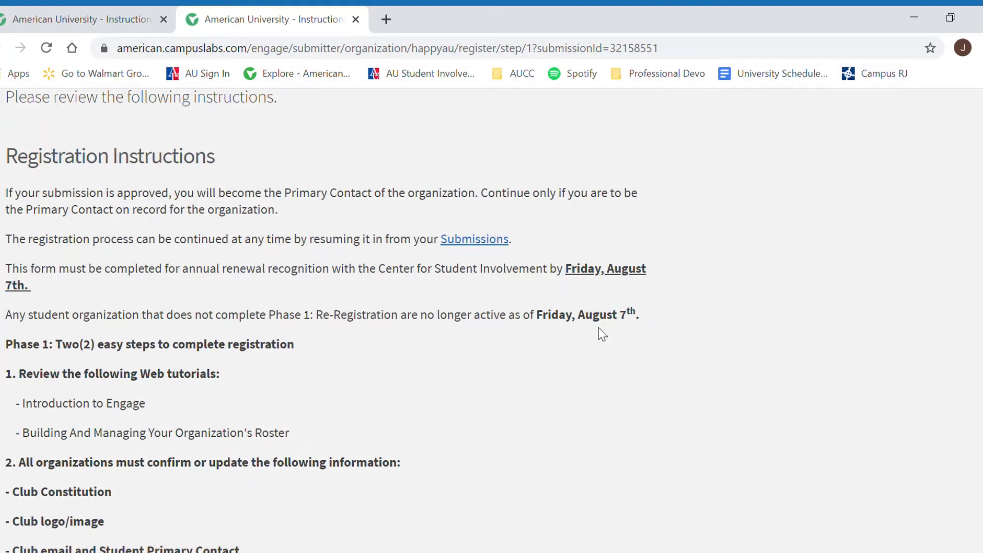
scroll(482, 353, down, 3)
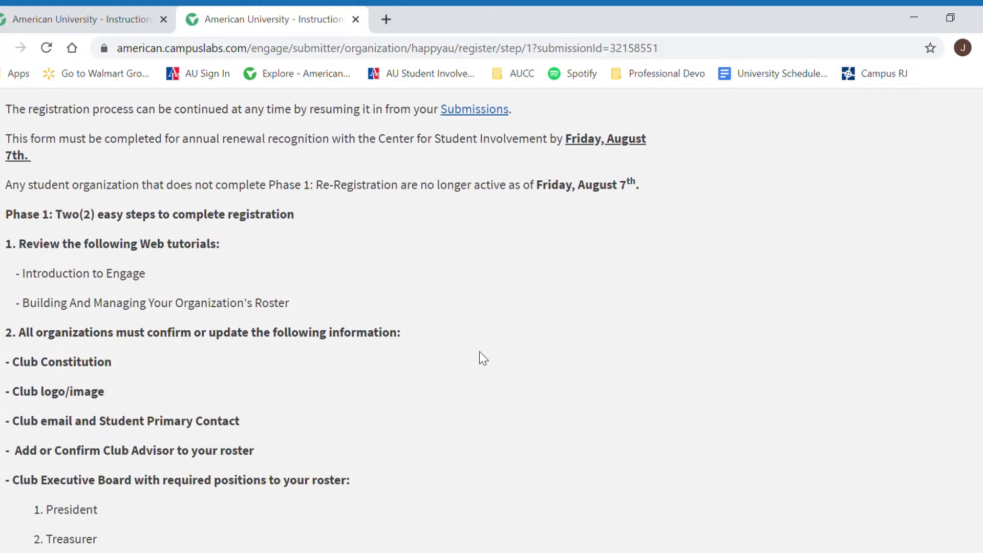
Step: Read through the Step 1 registration instructions and continue to Step 2 web training
scroll(480, 352, down, 1)
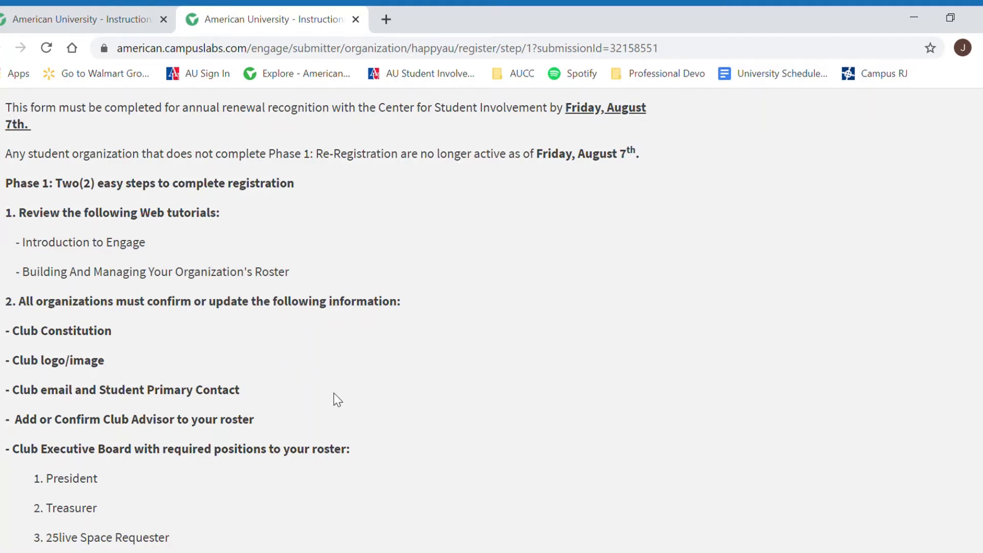
scroll(279, 314, down, 2)
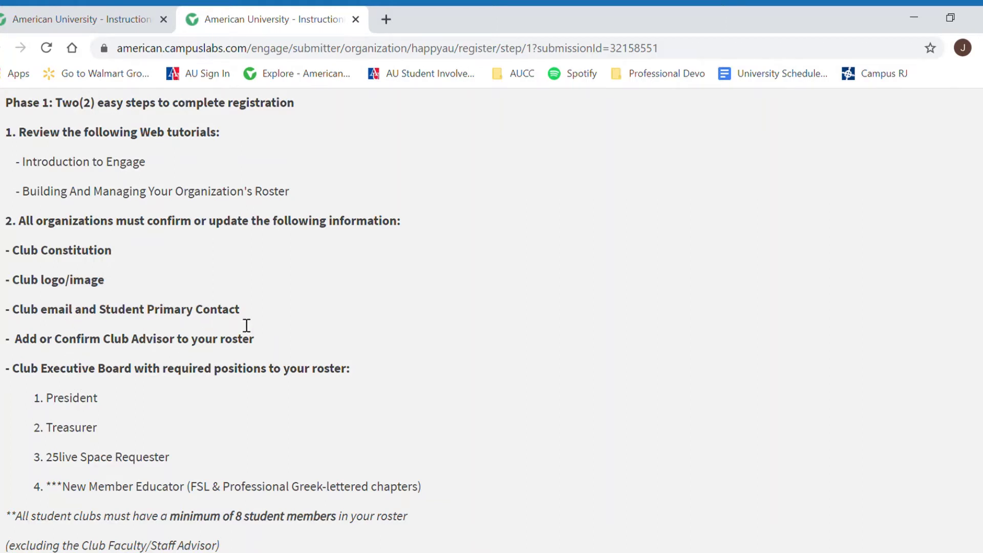
scroll(246, 325, down, 2)
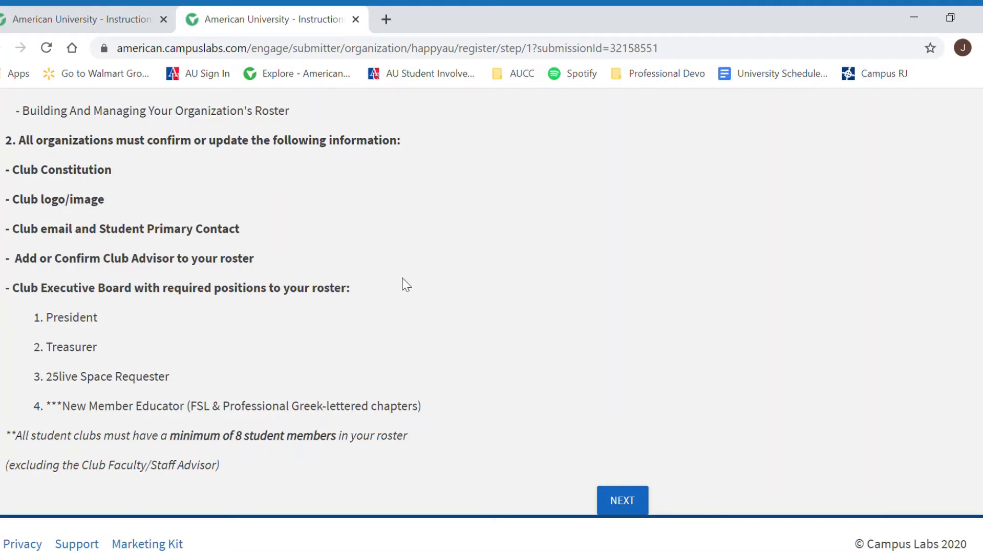
click(624, 501)
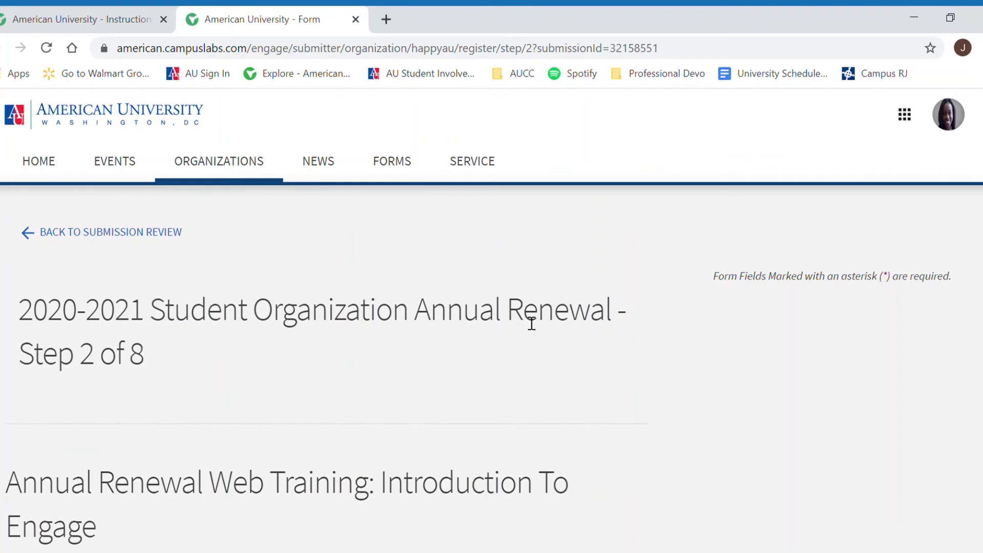
scroll(557, 381, down, 4)
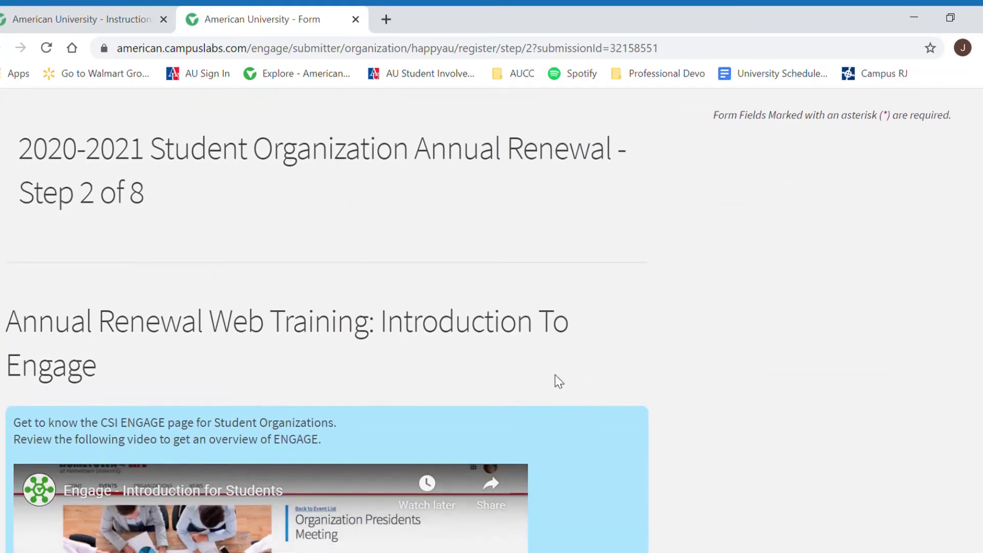
scroll(556, 375, down, 3)
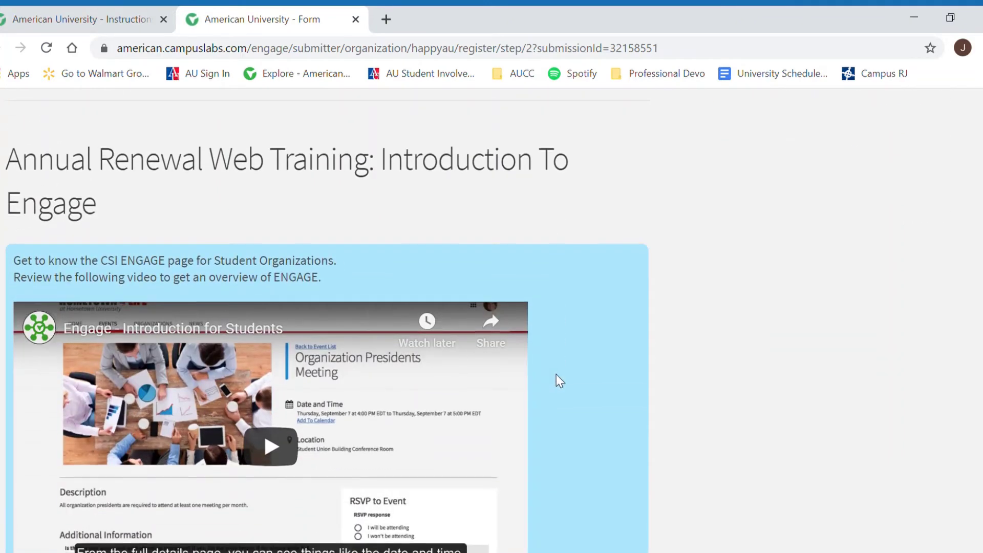
scroll(556, 375, down, 2)
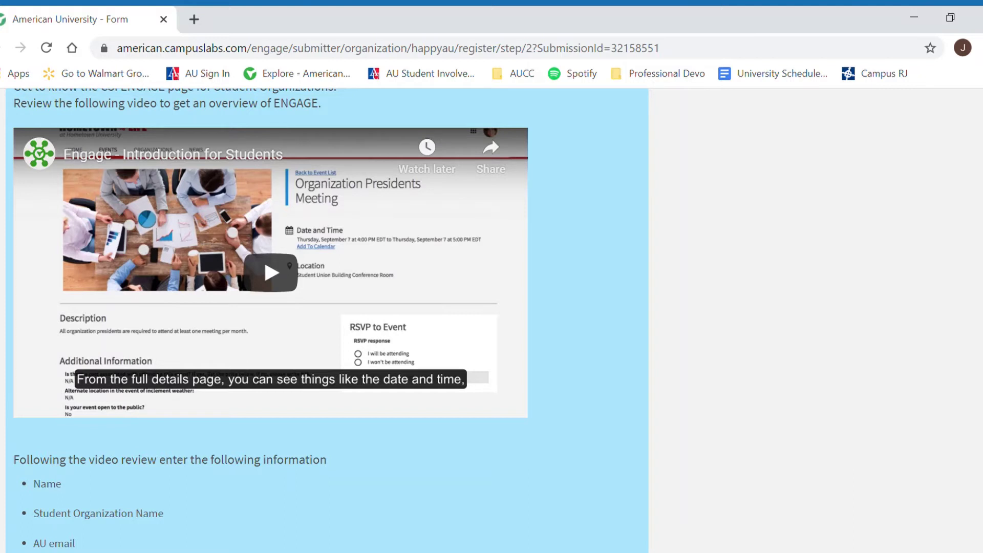
scroll(328, 318, down, 2)
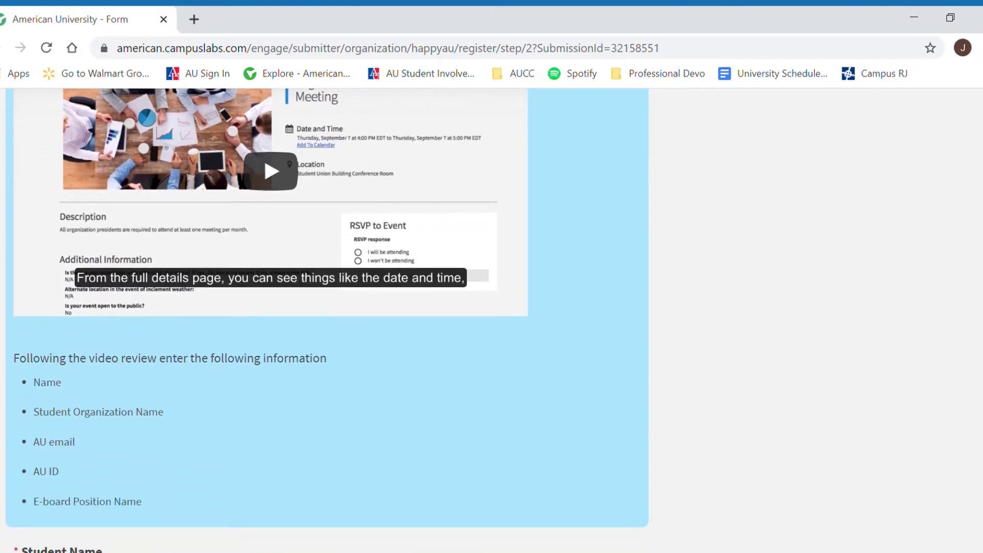
scroll(961, 384, down, 7)
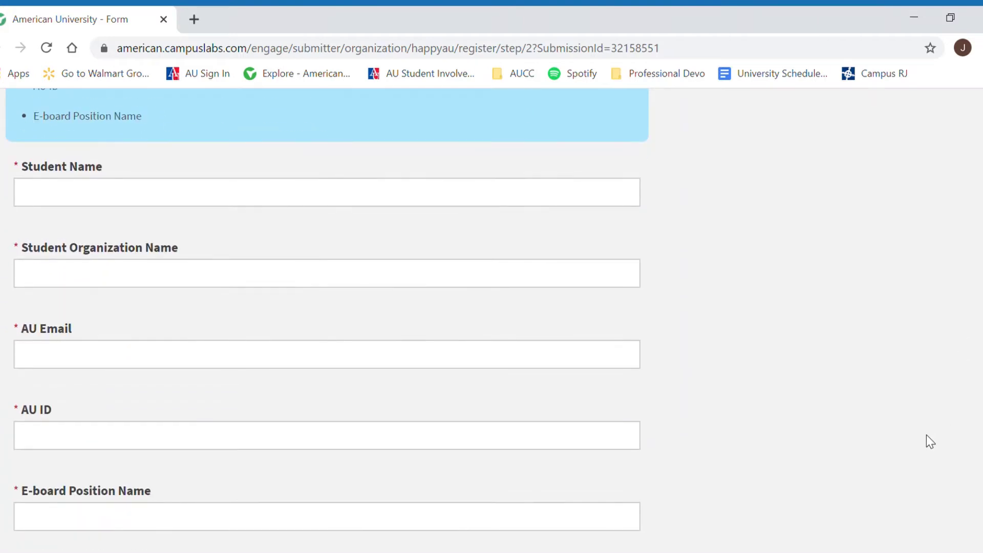
scroll(926, 441, down, 1)
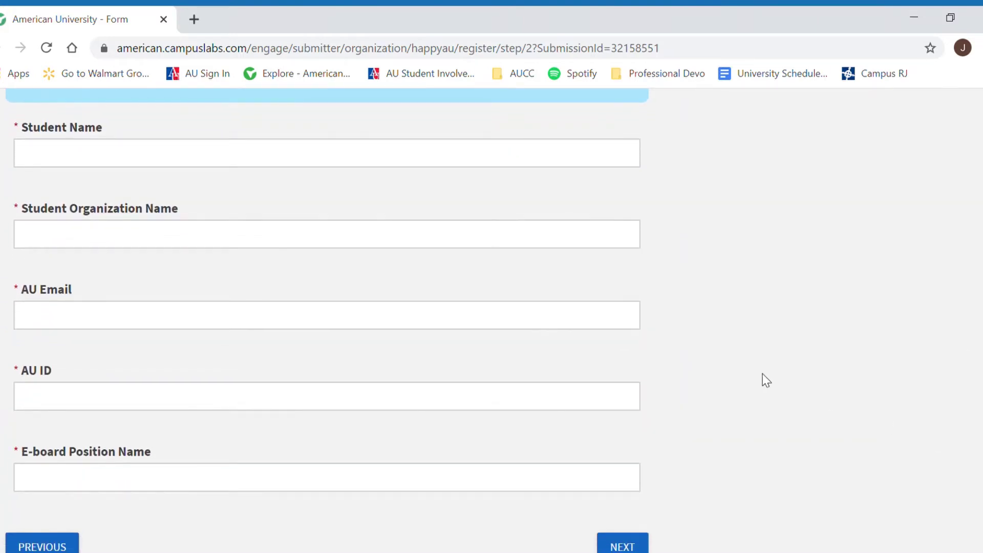
Step: Enter the student's name and 'Happiest Club' as the organization name, fixing a typo
click(246, 163)
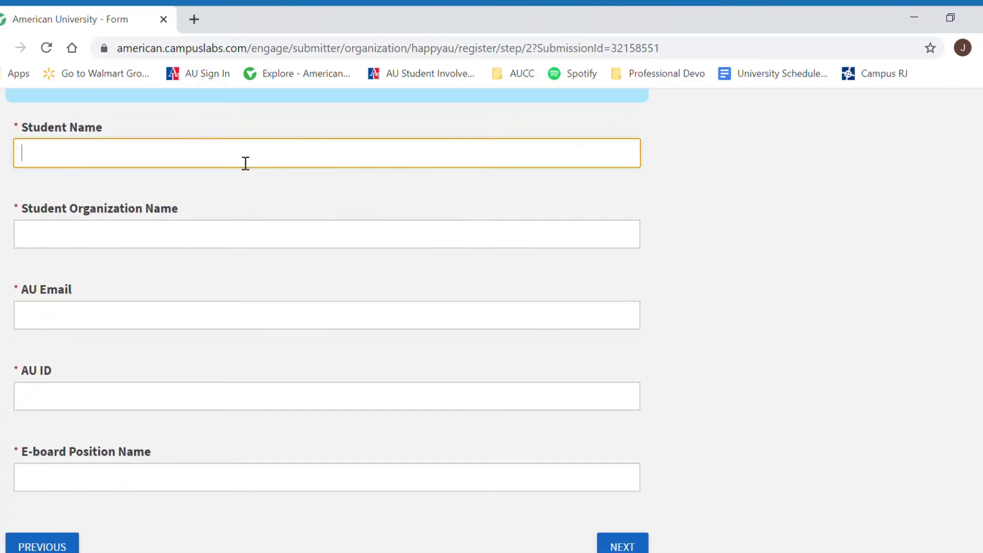
text(Jordan)
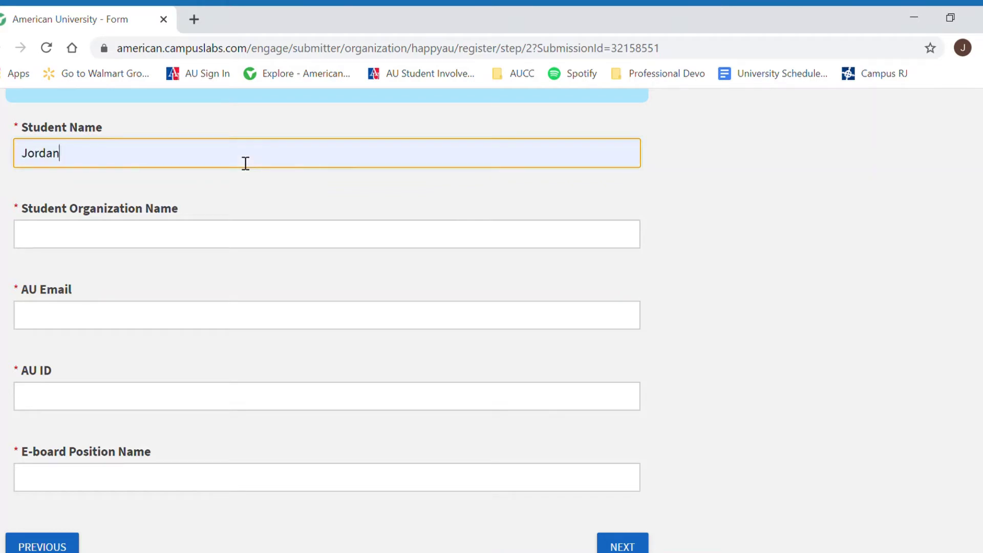
click(247, 244)
text(H)
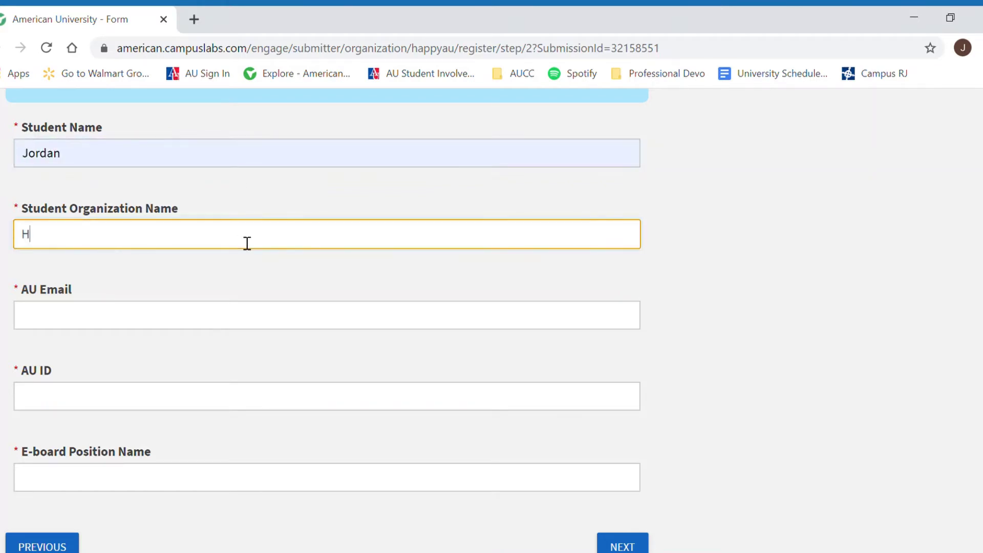
text(appiest Cljub)
key(BackSpace)
key(BackSpace)
key(BackSpace)
text(ub)
Step: Fill in the suggested AU e-mail, the student's AU ID, and 'President' as e-board position
key(Tab)
text(jorda)
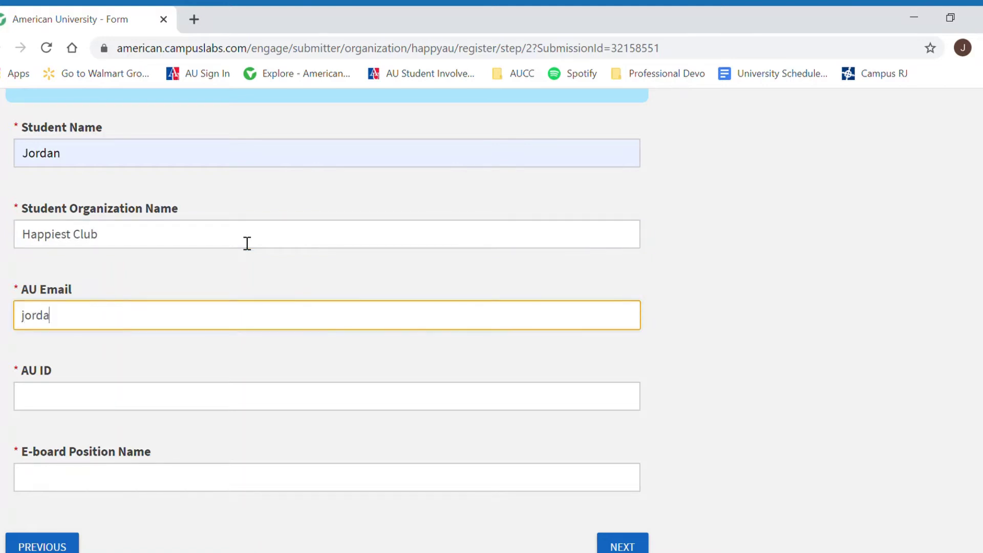
key(Down)
key(Return)
key(Tab)
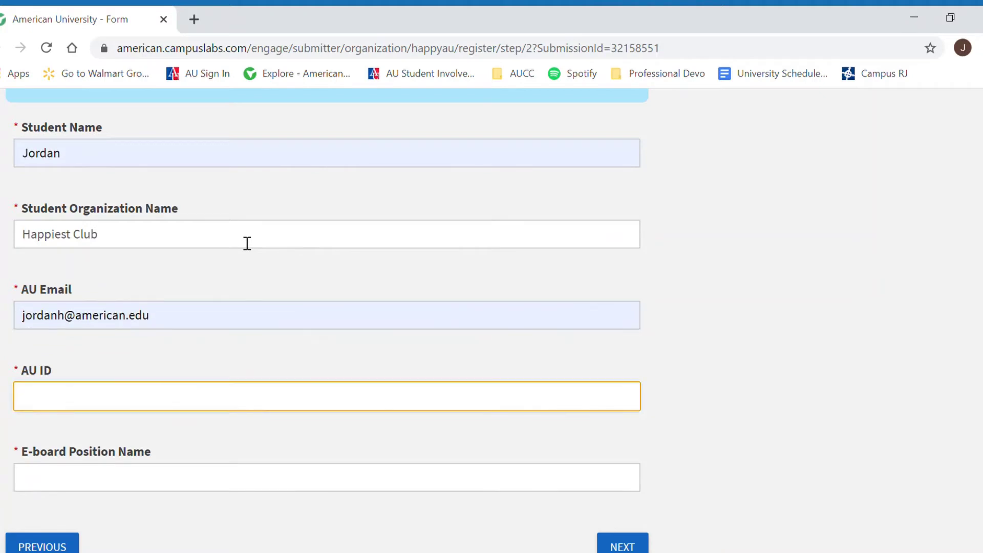
text(000000)
key(Tab)
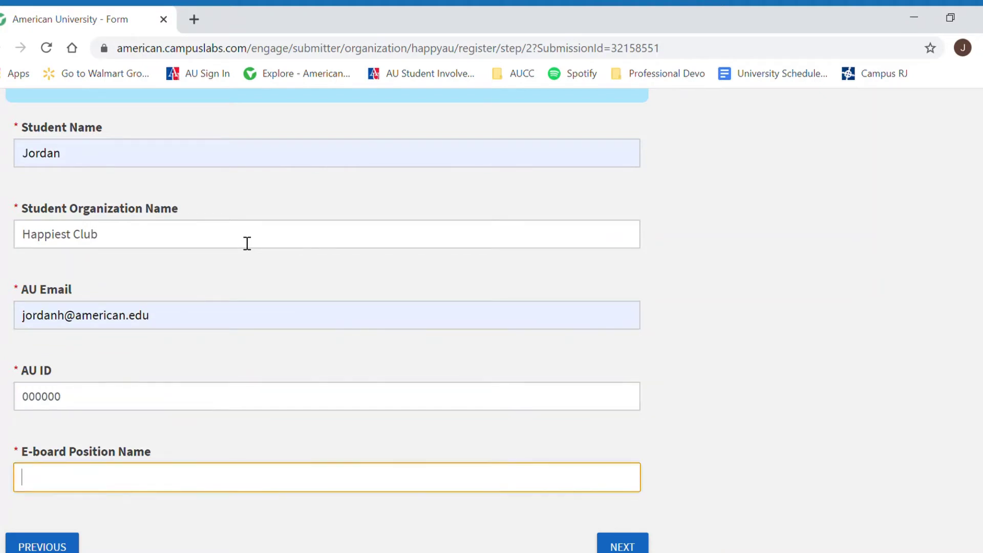
text(President)
Step: Submit Step 2, then keep the existing profile picture on Step 3 and advance
click(620, 546)
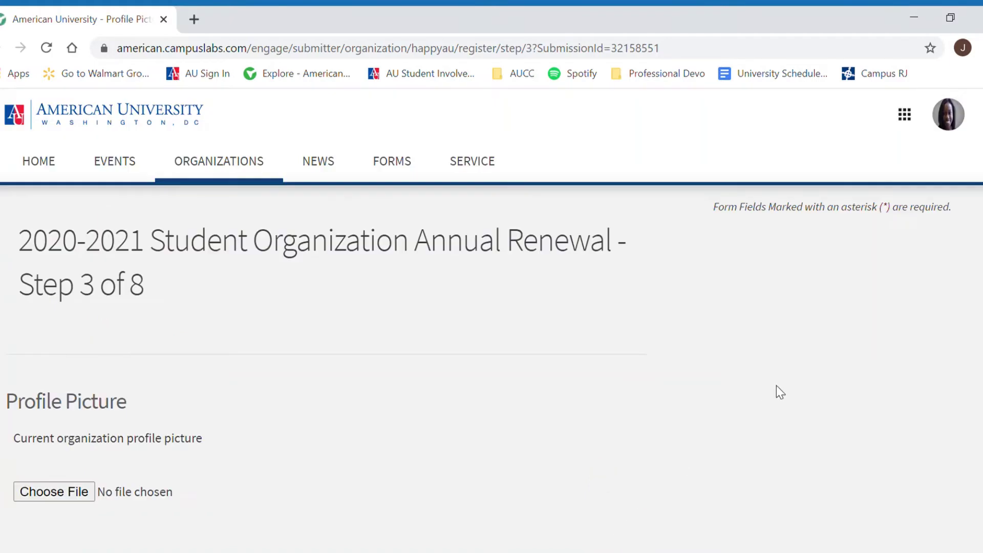
scroll(492, 320, down, 2)
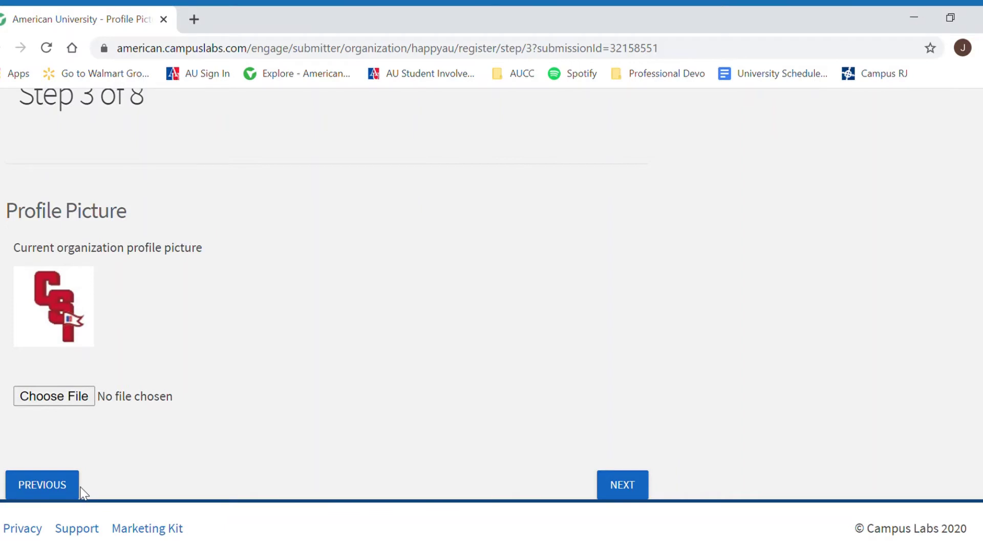
click(606, 485)
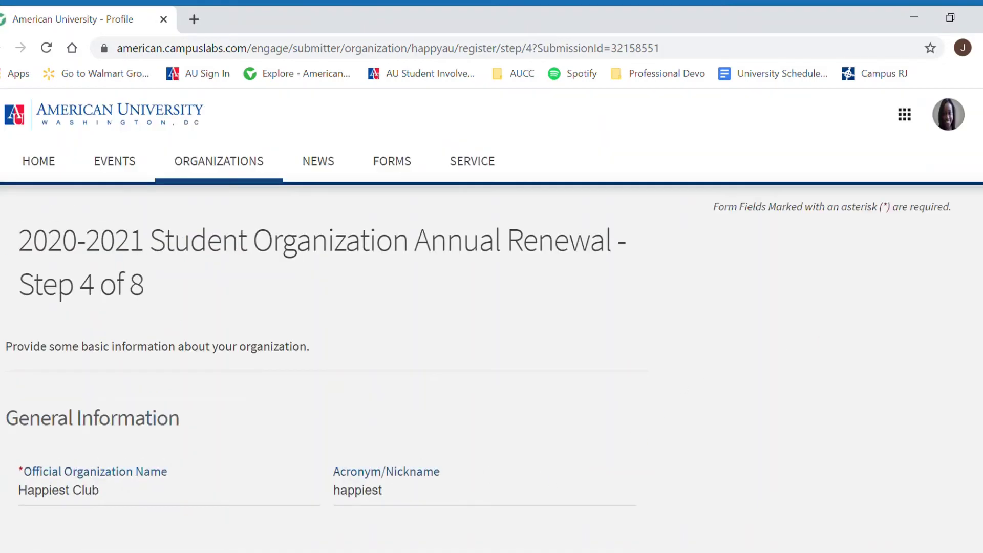
scroll(492, 320, down, 2)
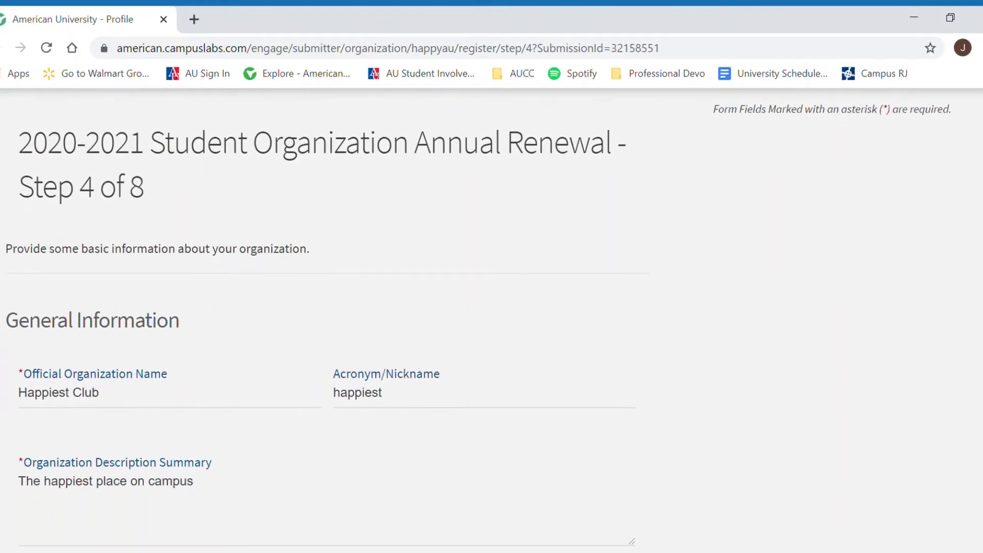
scroll(491, 320, down, 3)
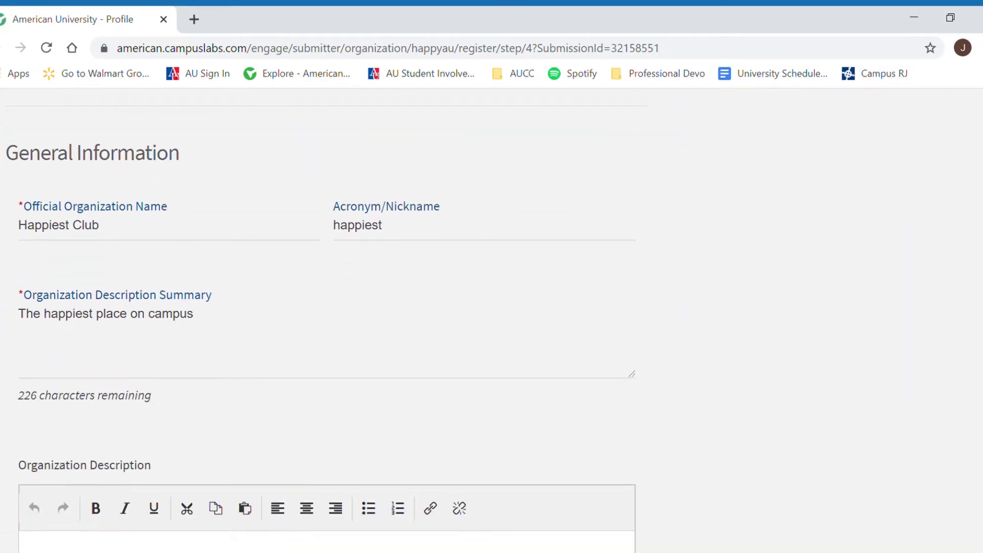
scroll(491, 320, down, 1)
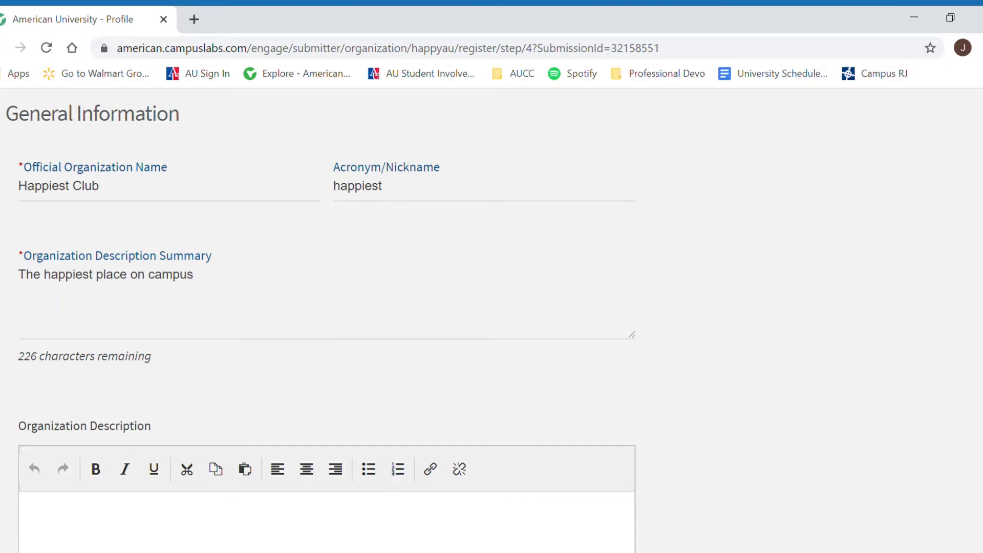
scroll(491, 317, up, 5)
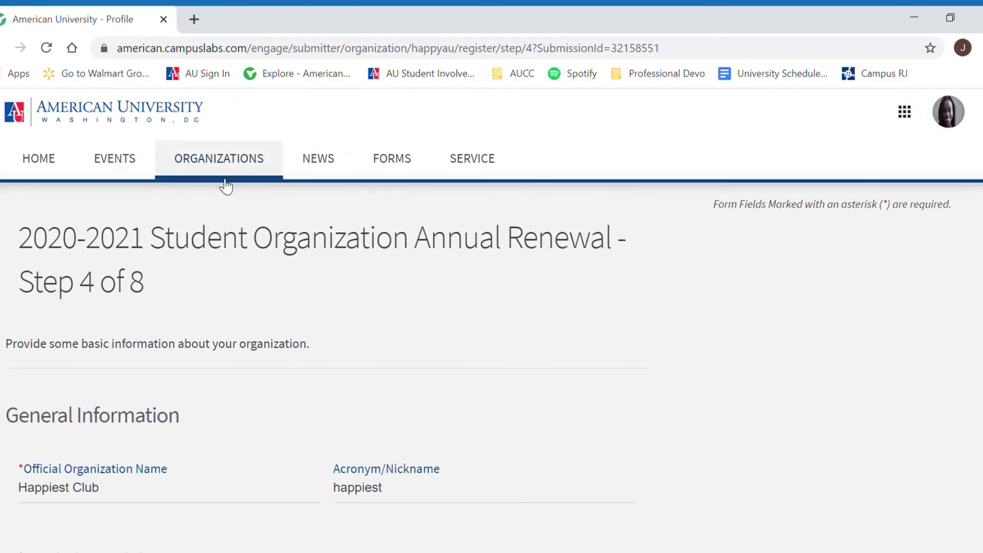
scroll(280, 183, down, 10)
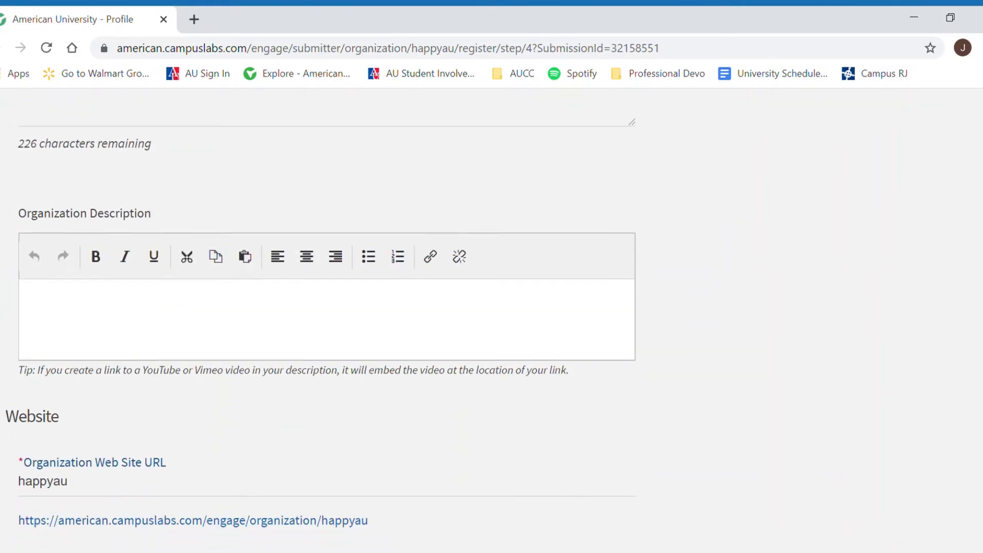
Step: Scroll through the Step 4 General Information form to review the description and web site fields
scroll(281, 182, up, 2)
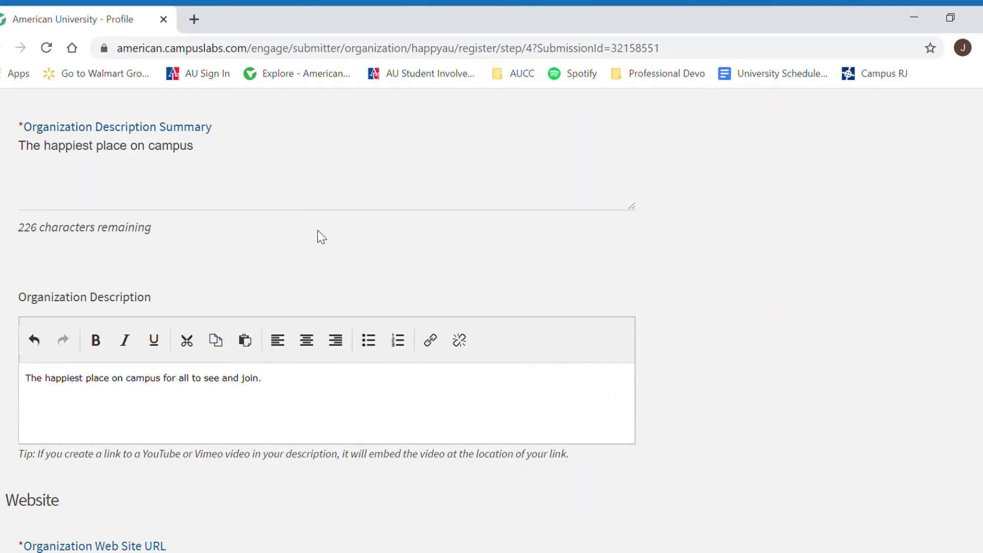
scroll(589, 299, down, 3)
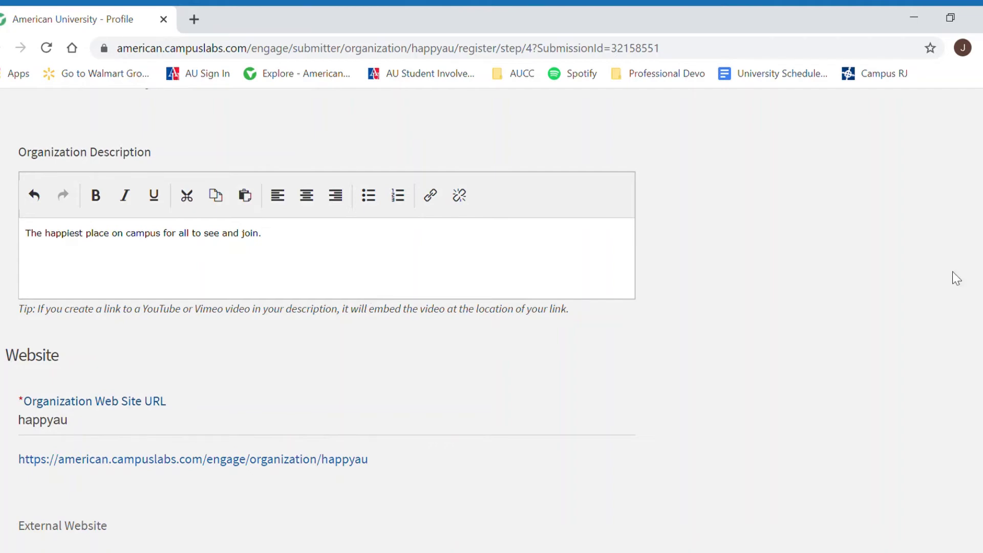
scroll(320, 307, down, 5)
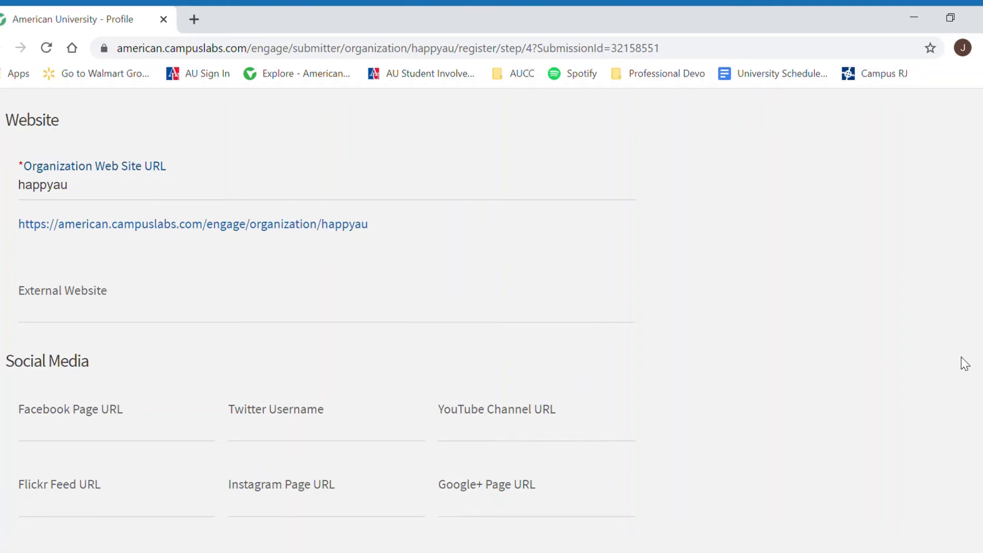
scroll(320, 328, down, 4)
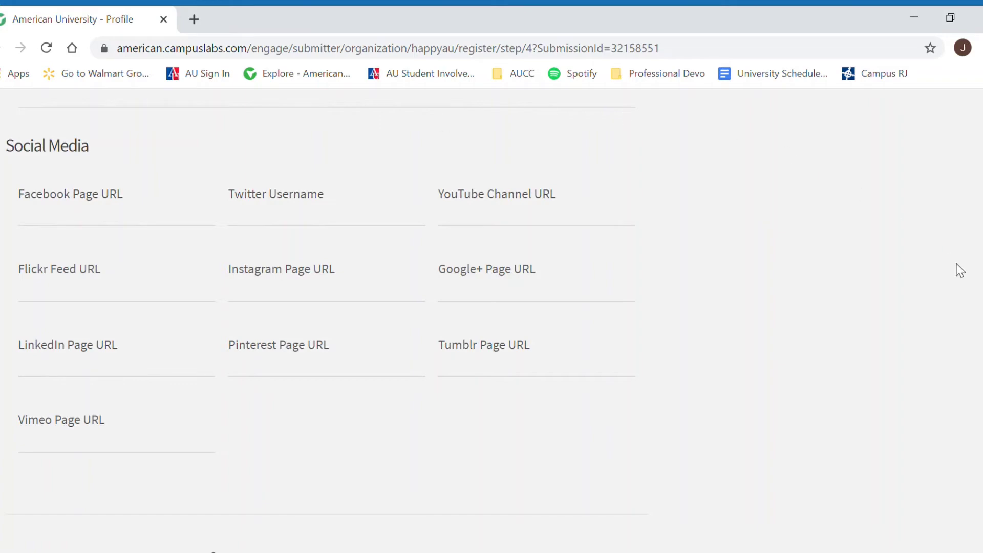
scroll(327, 317, down, 8)
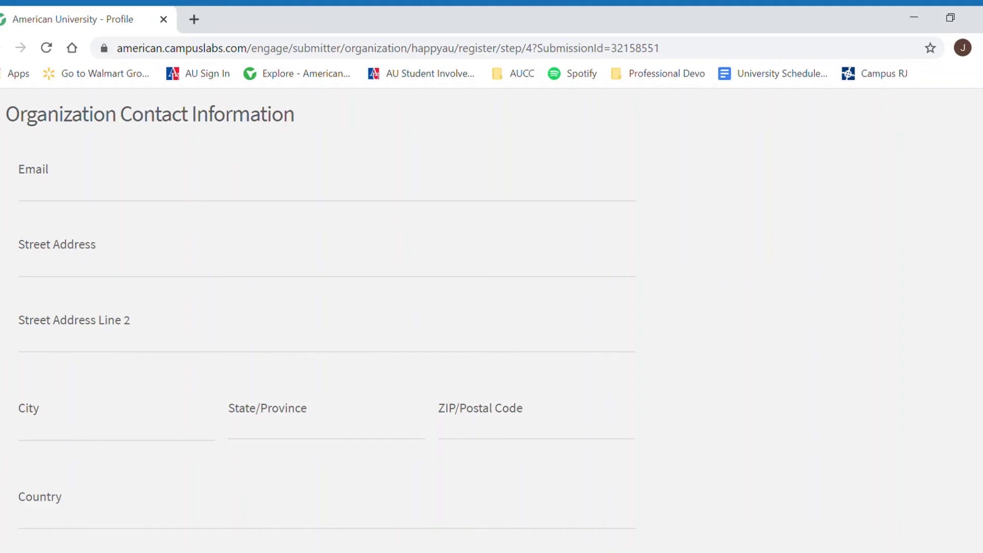
scroll(492, 318, down, 1)
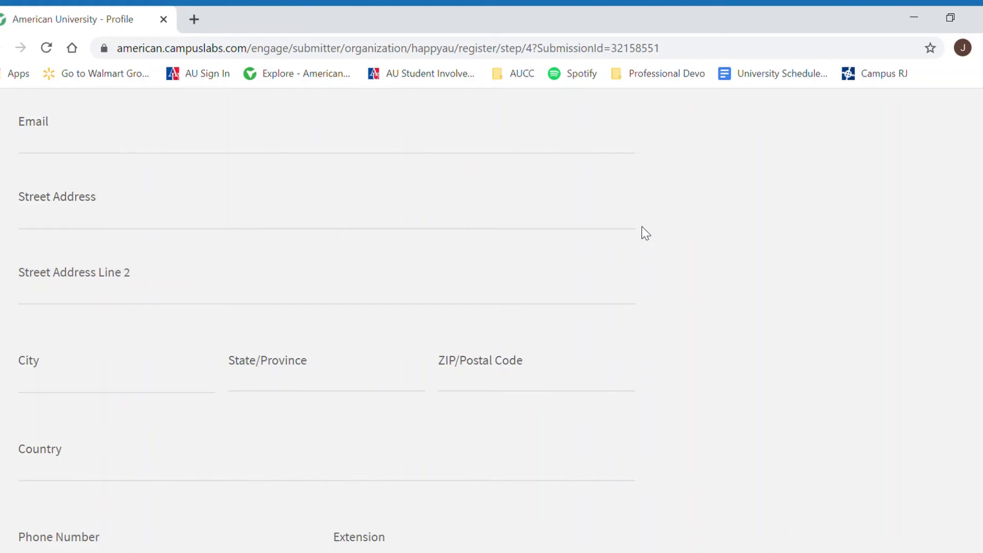
scroll(328, 307, down, 4)
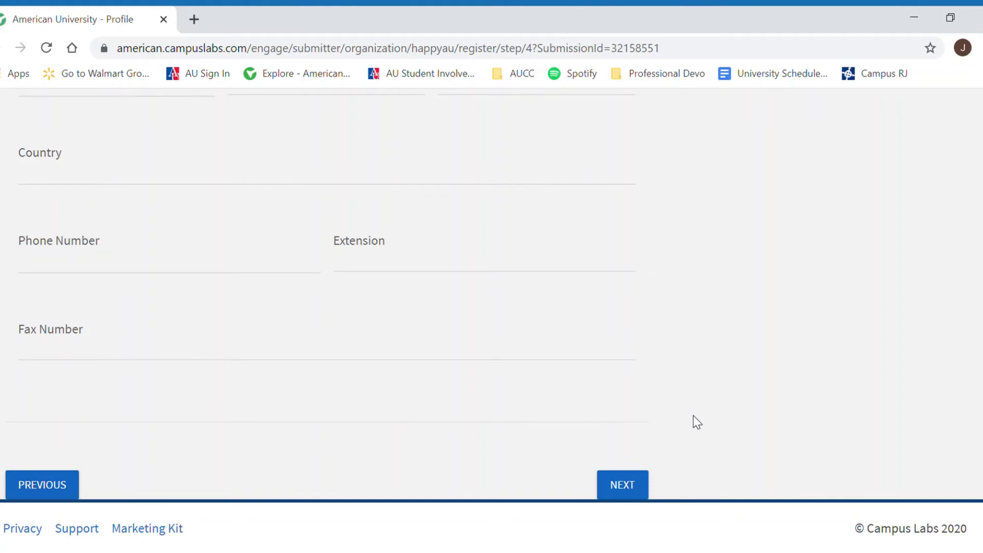
Step: Save Step 4 and assign the Creative/Performing Arts and Social Engagement categories
click(644, 491)
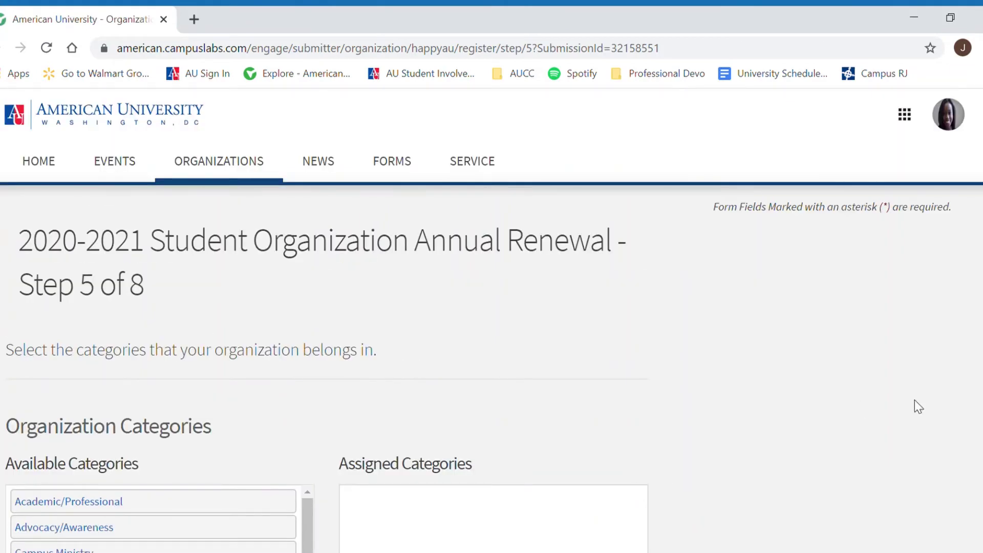
scroll(491, 321, down, 4)
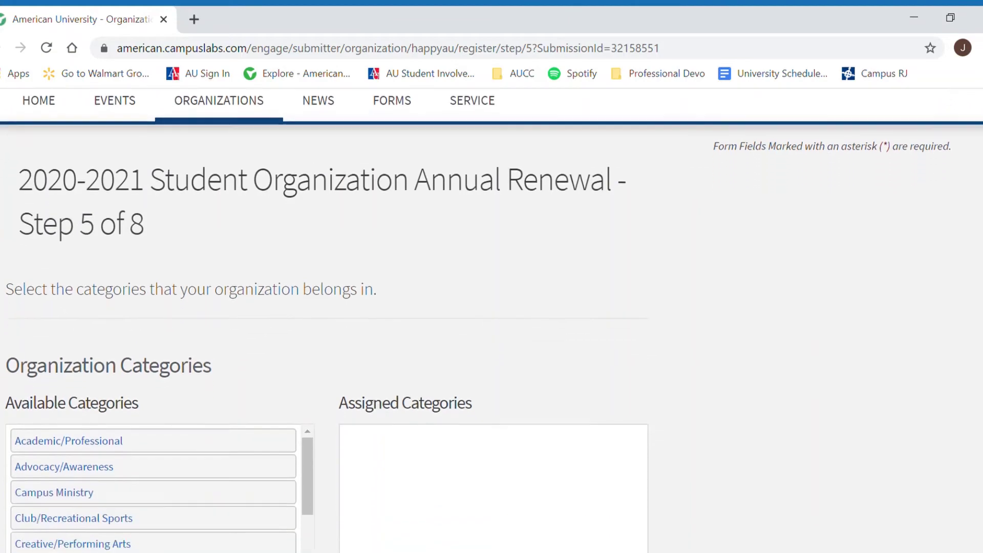
scroll(491, 321, down, 1)
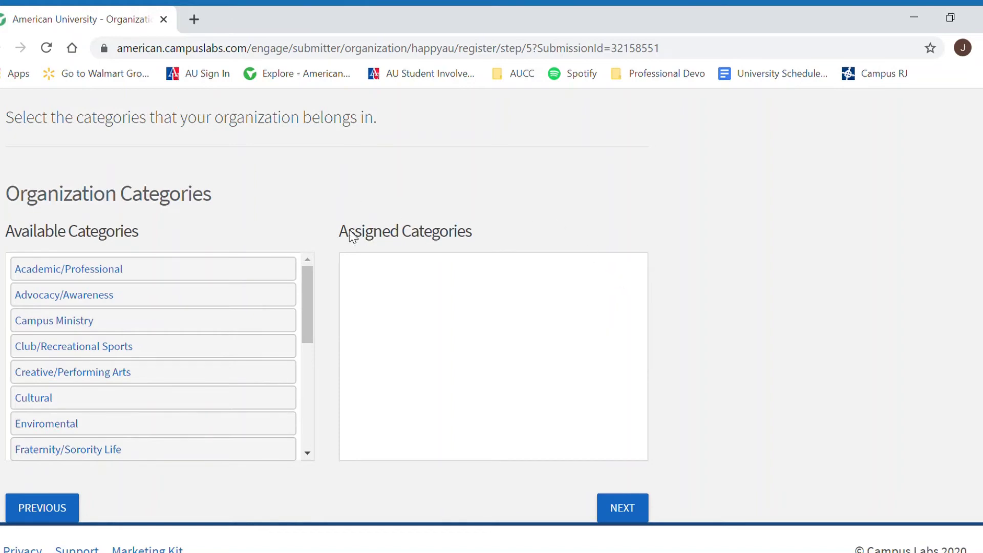
drag(307, 287, 307, 296)
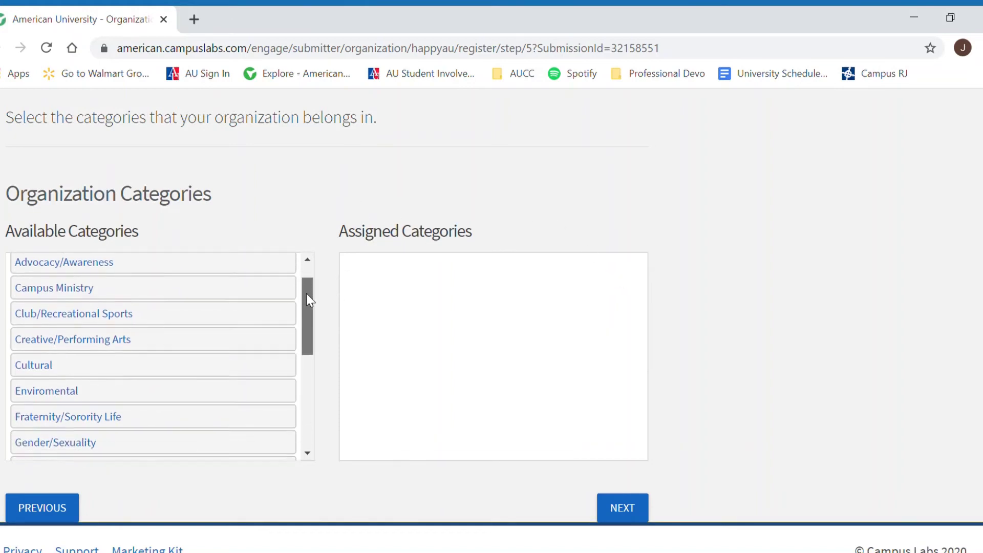
click(158, 346)
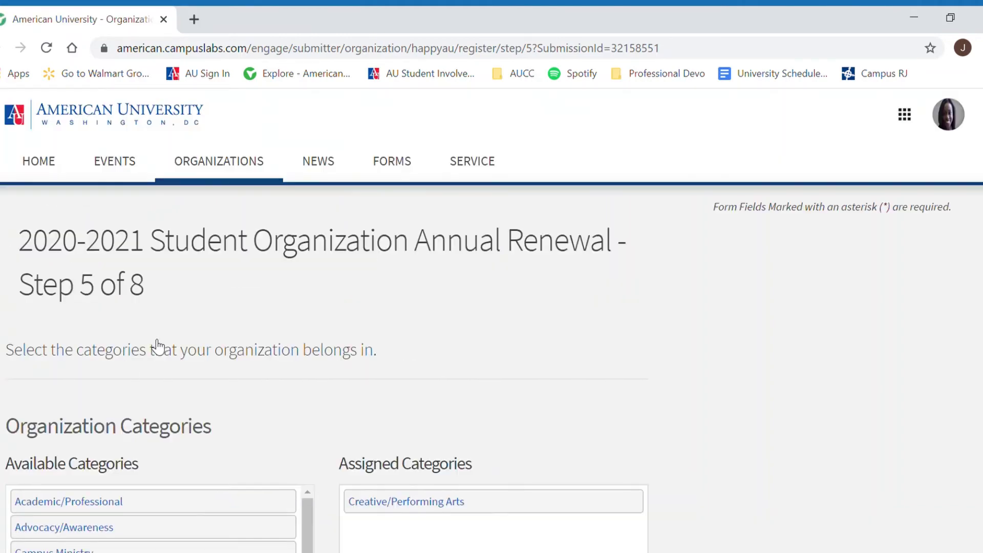
scroll(336, 333, down, 4)
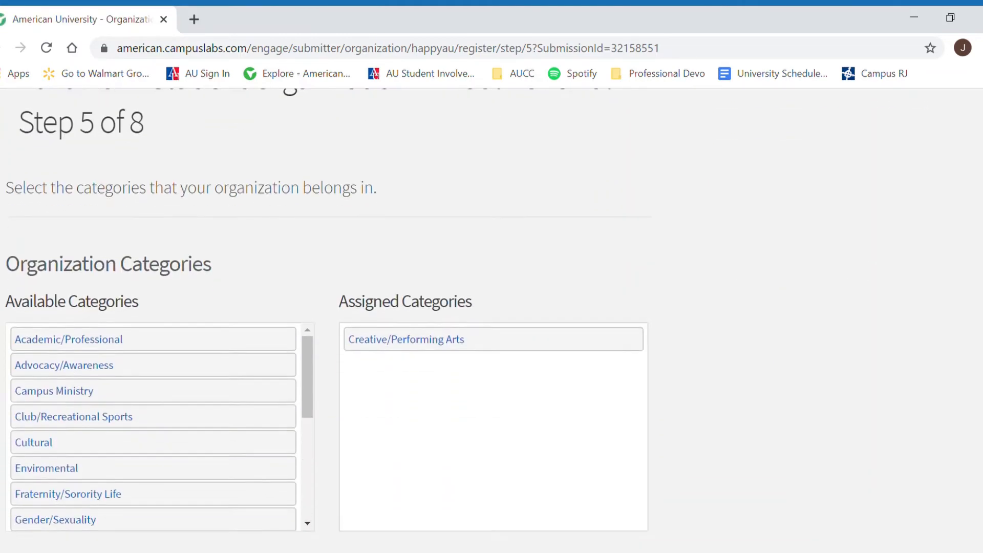
drag(308, 320, 314, 428)
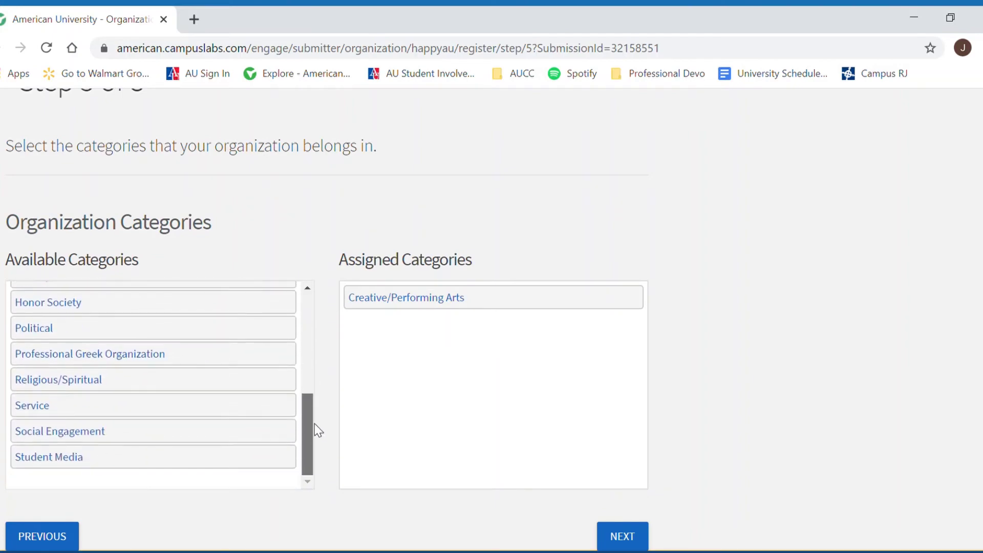
click(228, 436)
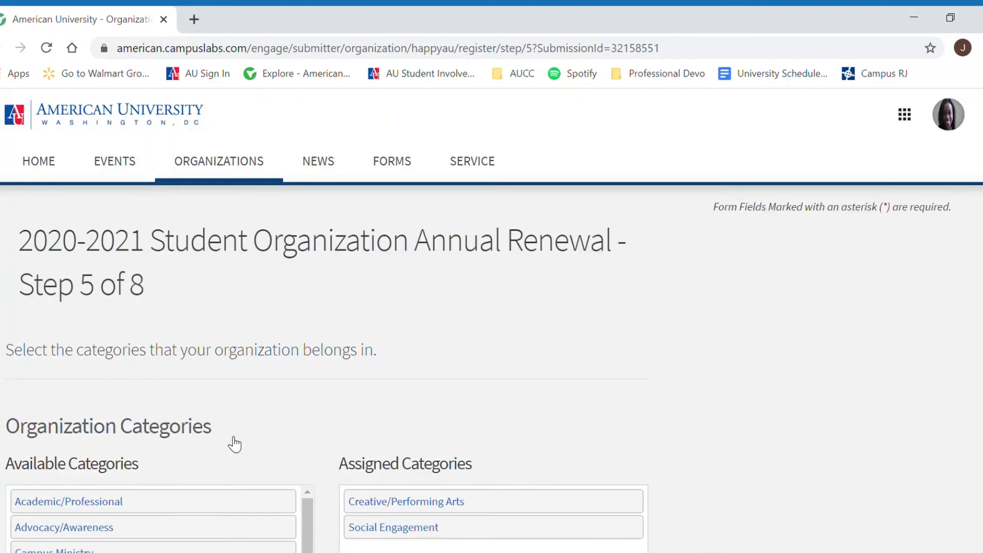
Step: Advance from the categories step to Step 6 roster training
scroll(492, 320, down, 3)
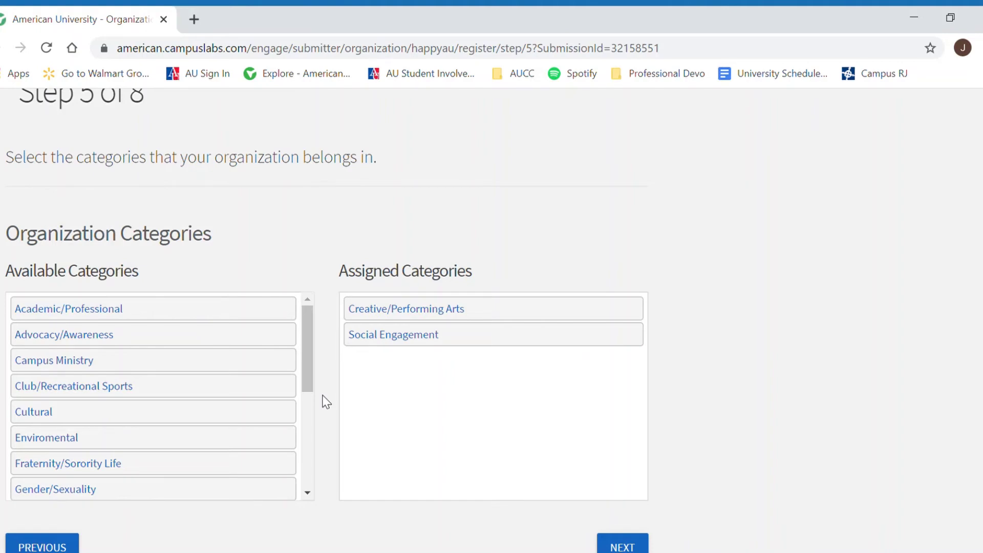
scroll(870, 389, down, 1)
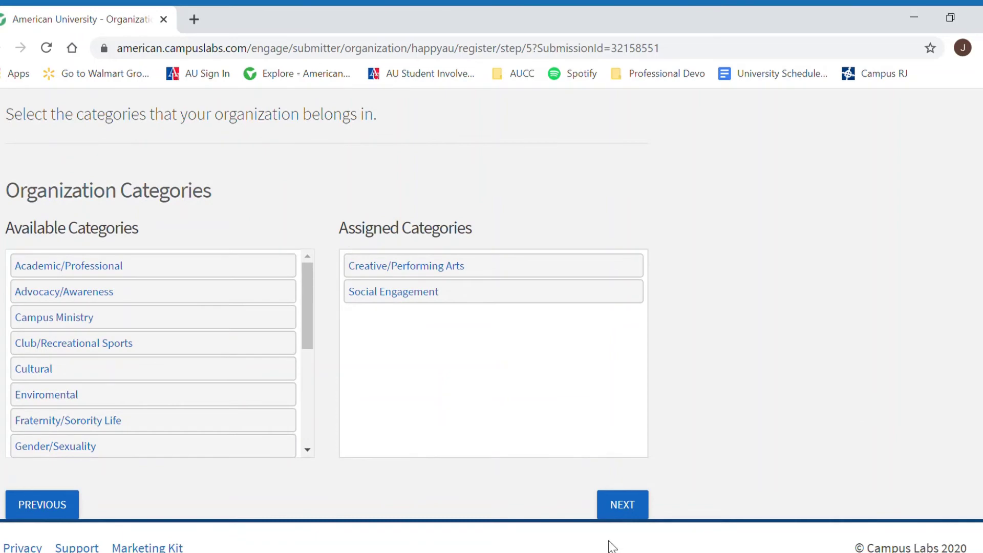
click(615, 525)
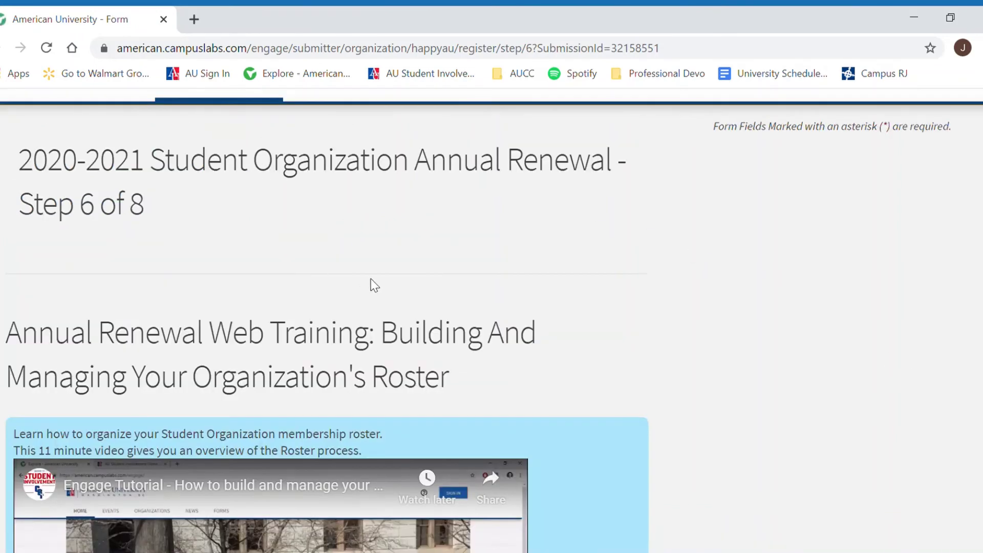
Step: Scroll to the Step 6 form and enter the student's name and 'Happiest Club' as organization
scroll(762, 234, down, 2)
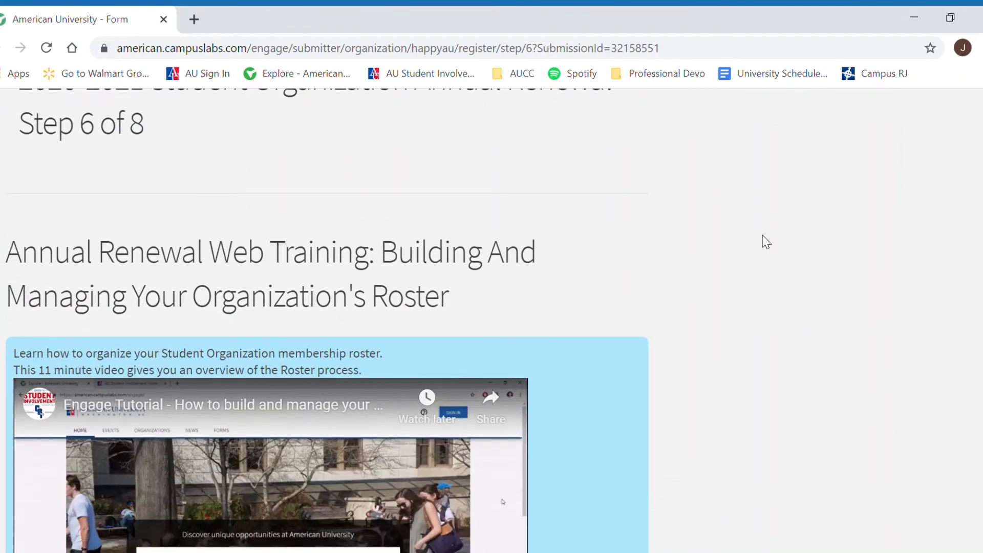
scroll(755, 238, down, 2)
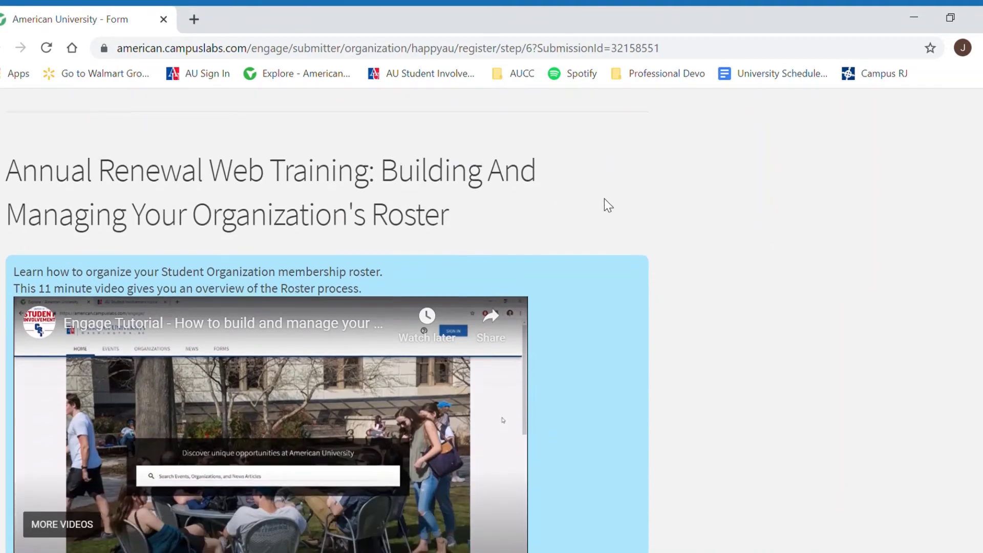
scroll(606, 204, down, 4)
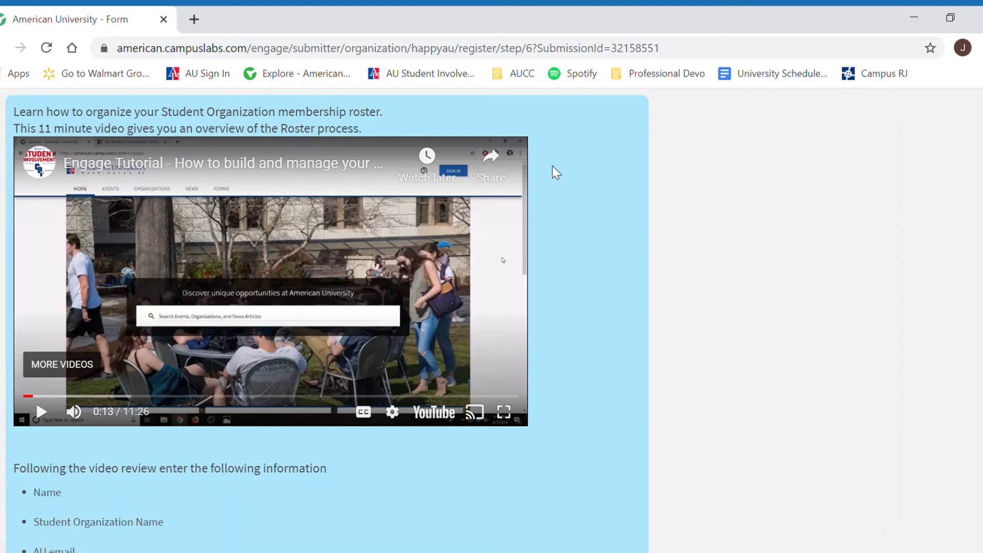
scroll(604, 333, down, 3)
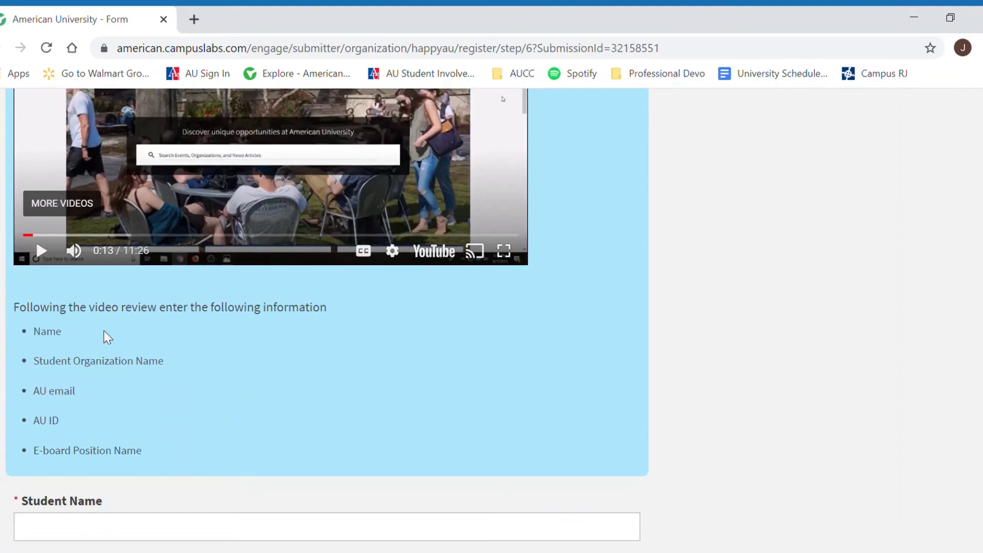
scroll(264, 353, down, 6)
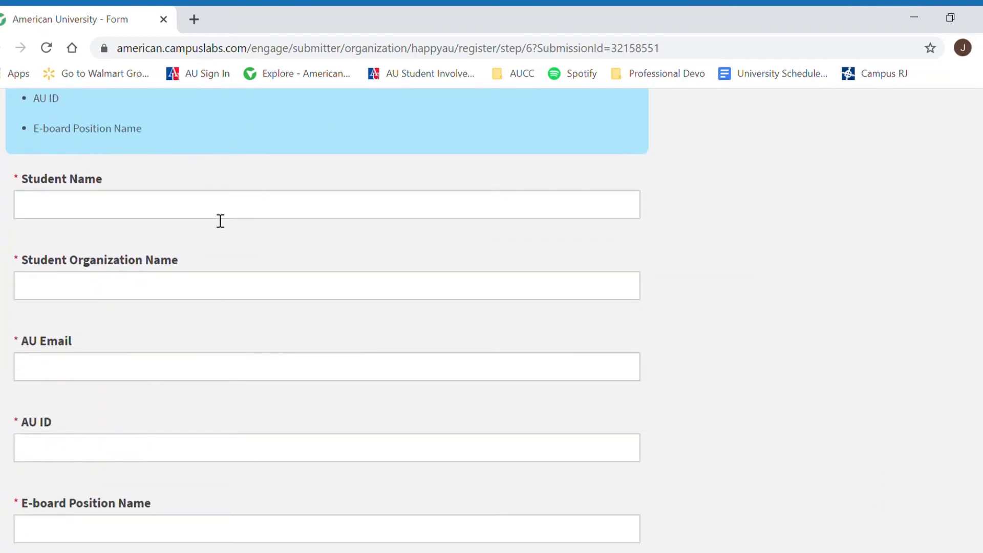
click(218, 215)
text(Jordan)
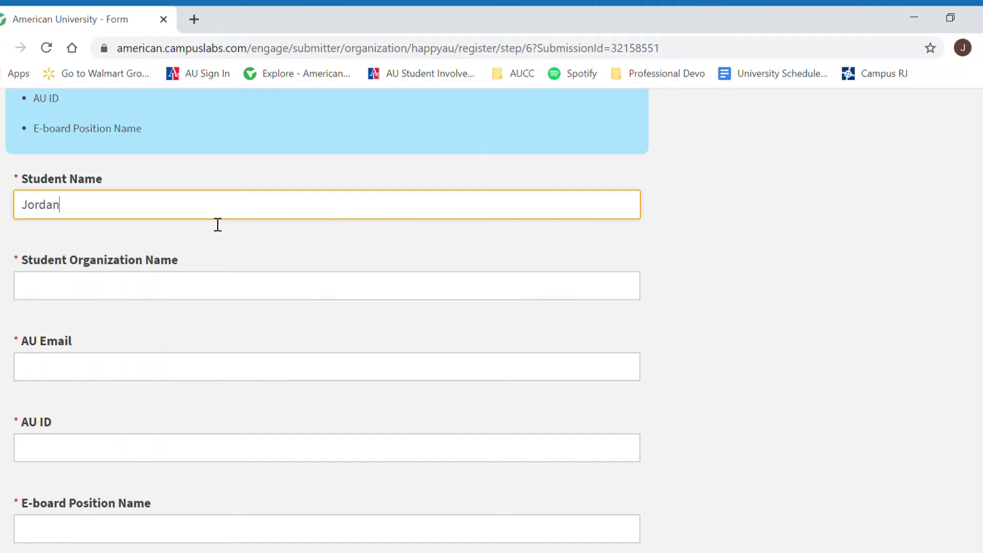
key(Tab)
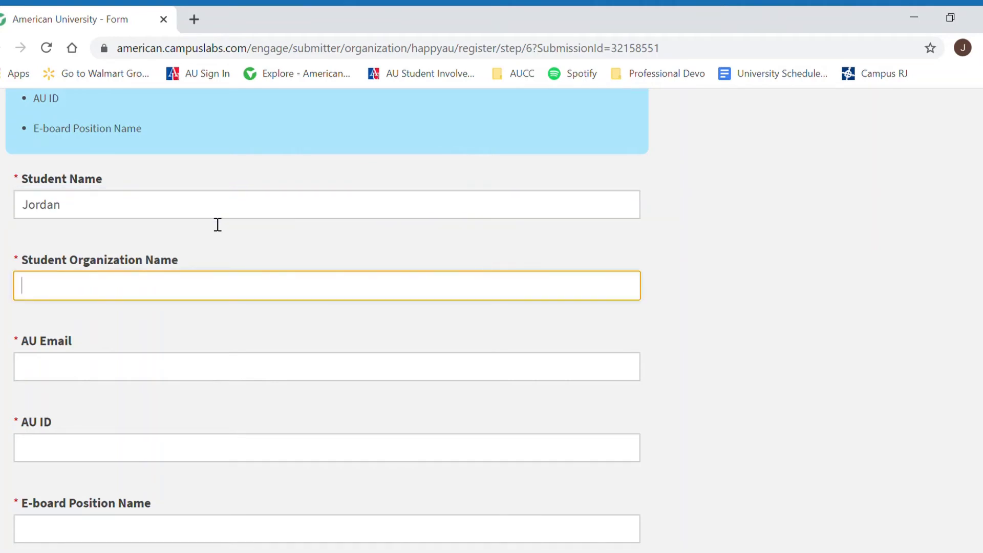
text(Happiest Club)
Step: Enter the AU e-mail, AU ID and 'President' as e-board position, then submit Step 6
key(Tab)
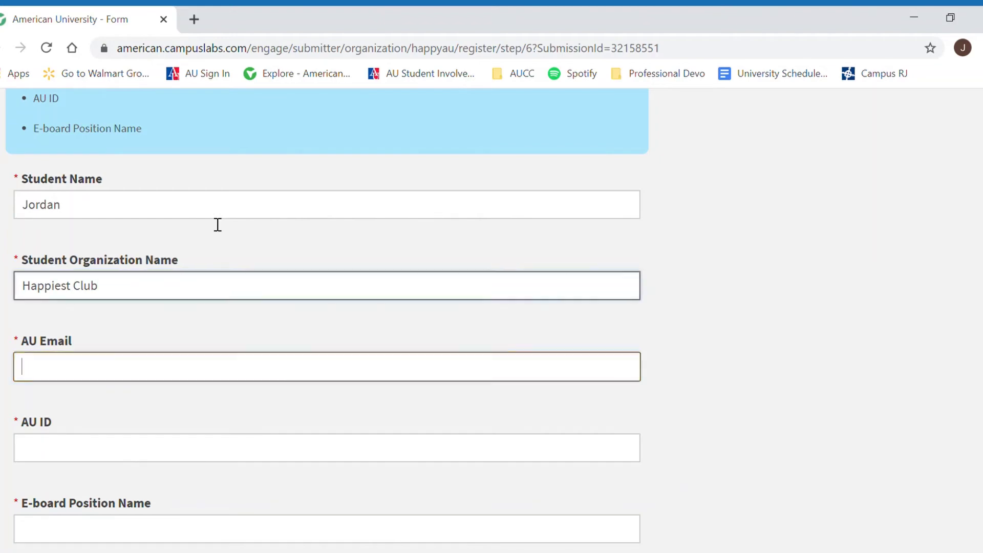
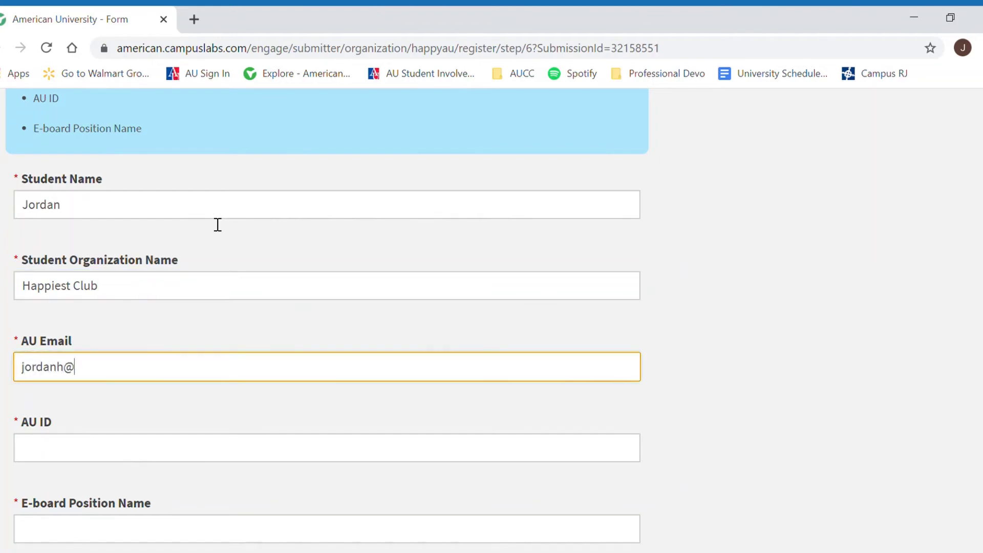
key(Tab)
text(00000)
key(Tab)
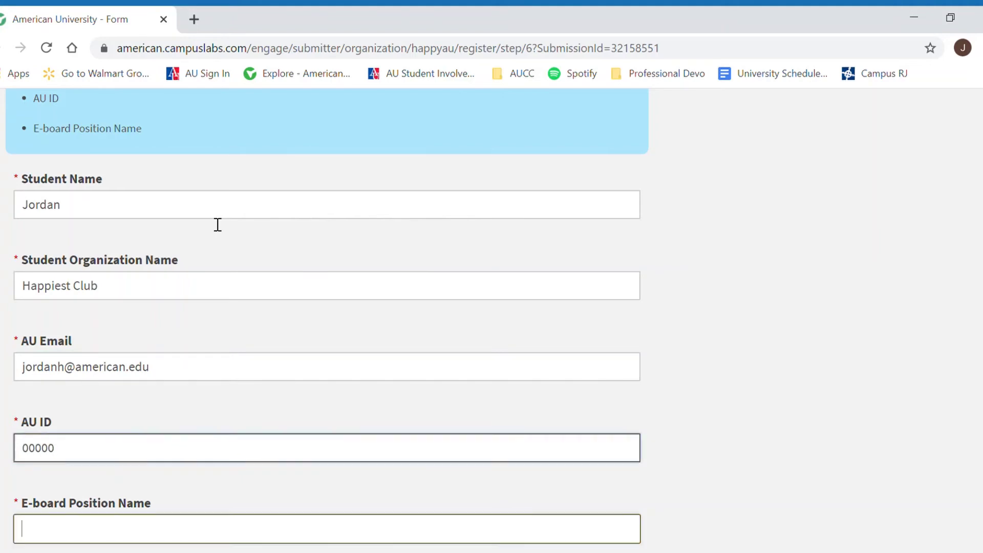
text(President)
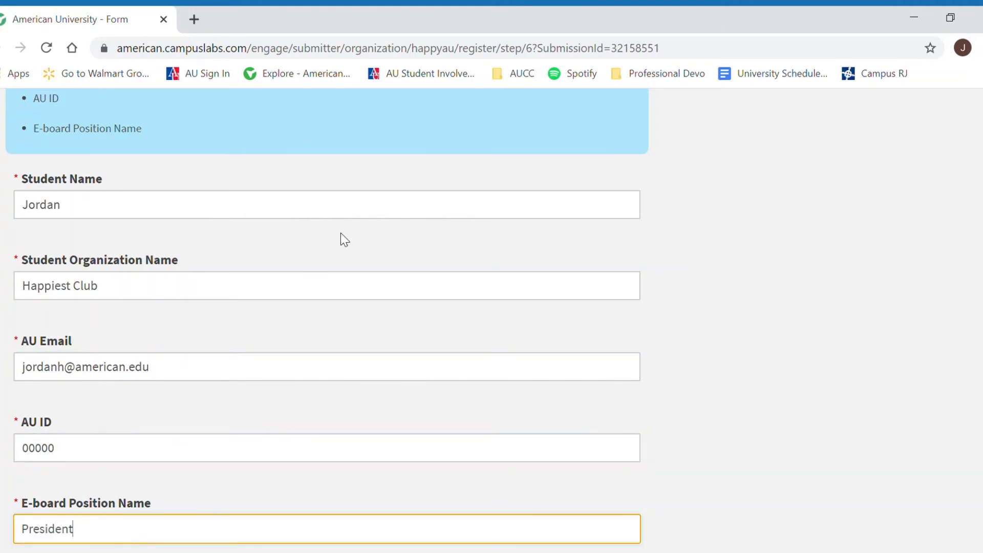
scroll(340, 233, down, 3)
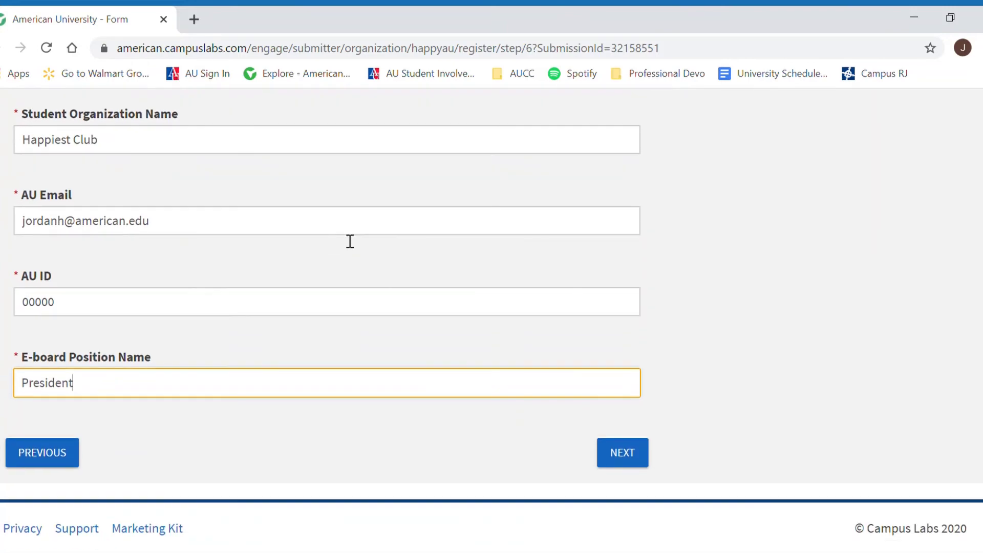
click(620, 463)
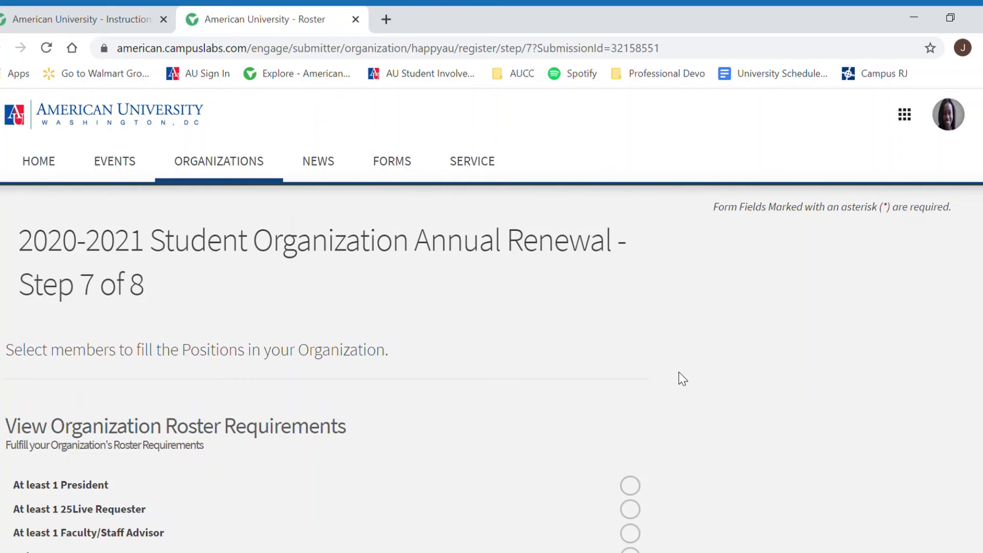
scroll(681, 378, down, 3)
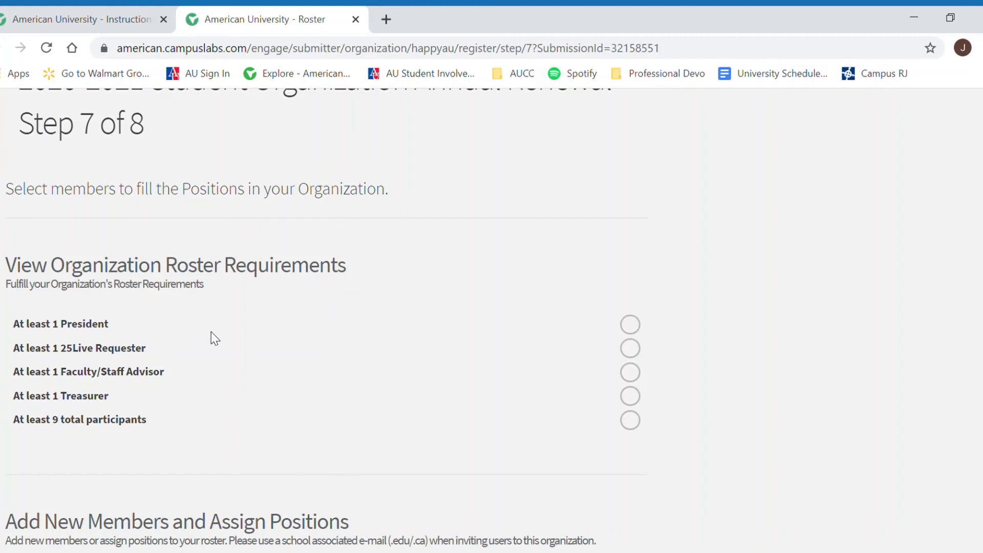
scroll(661, 309, down, 6)
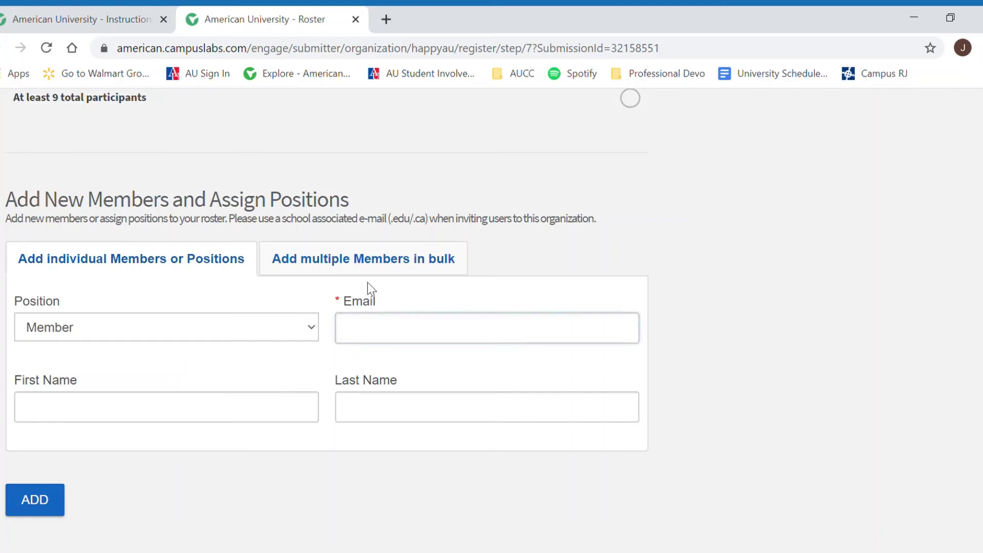
Step: Switch to bulk member entry and scroll down to the two-member Review Roster
click(373, 266)
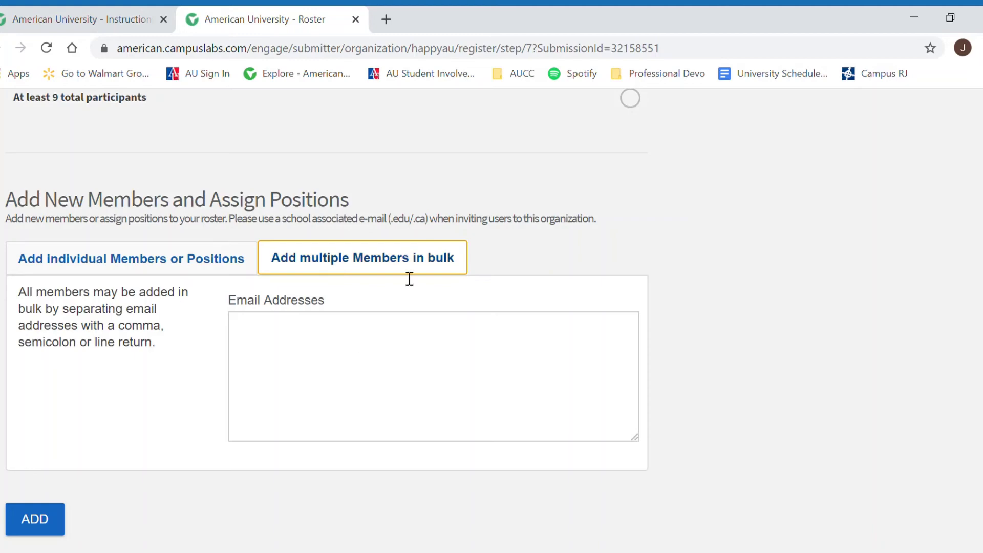
scroll(655, 331, down, 8)
scroll(660, 330, down, 1)
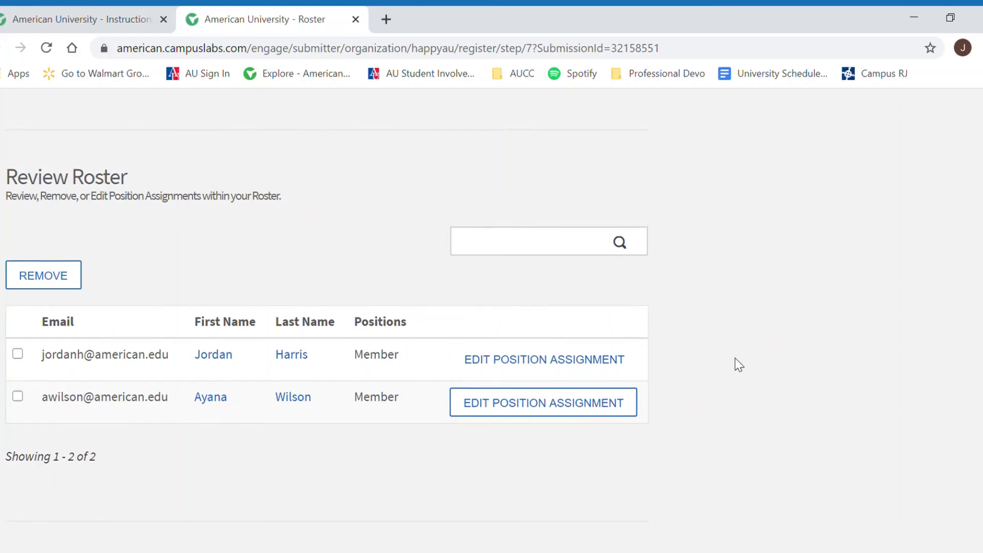
Step: Give the first roster member President and the second member Treasurer, saving each assignment
click(578, 373)
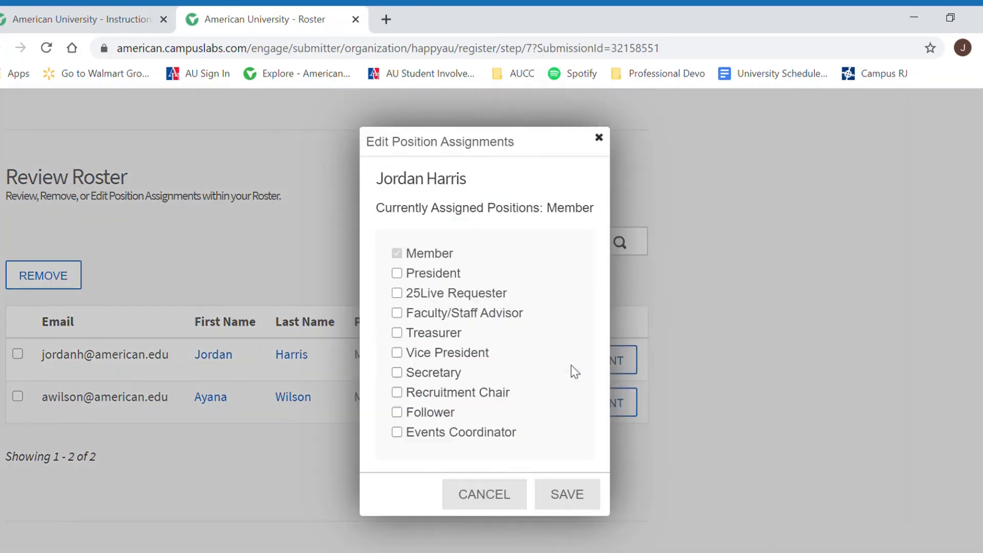
click(430, 278)
click(581, 492)
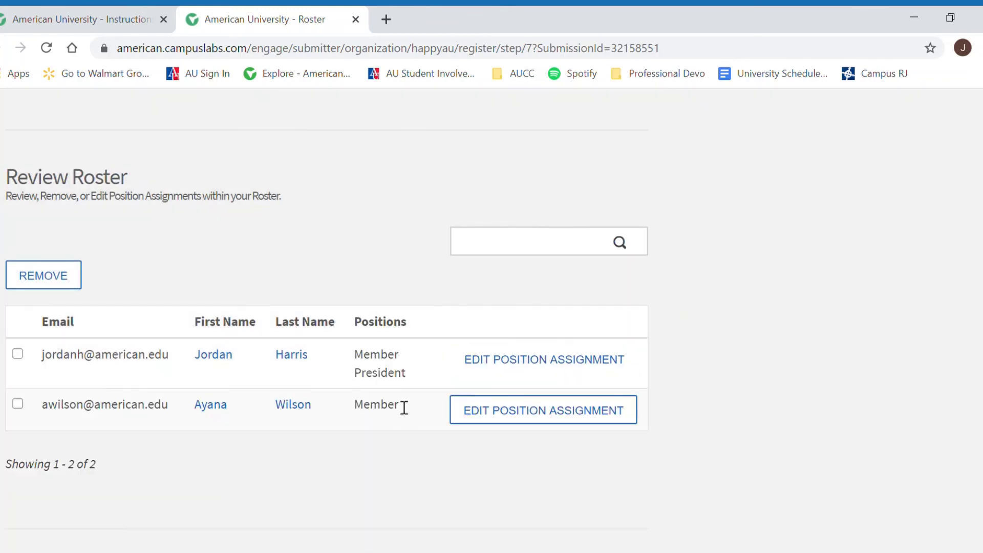
click(514, 424)
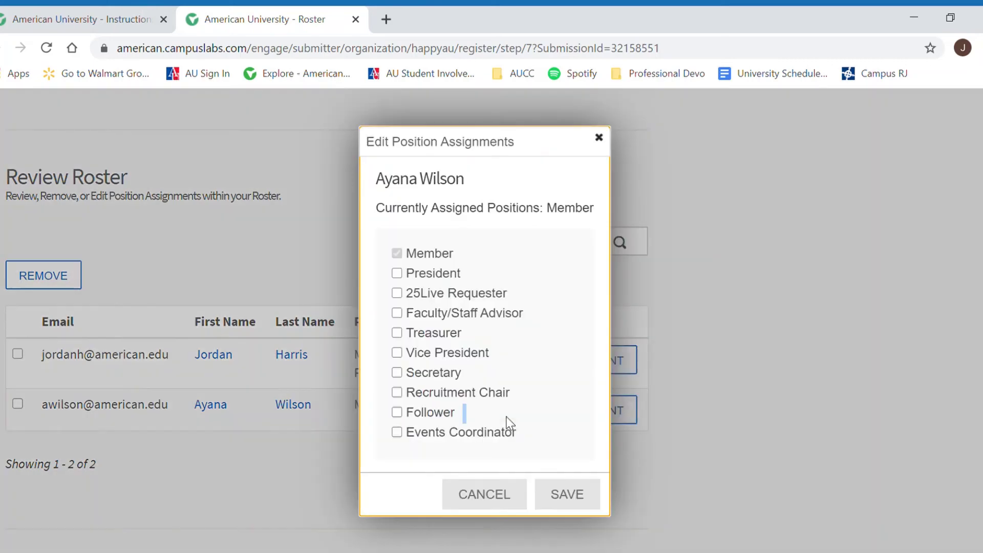
click(418, 337)
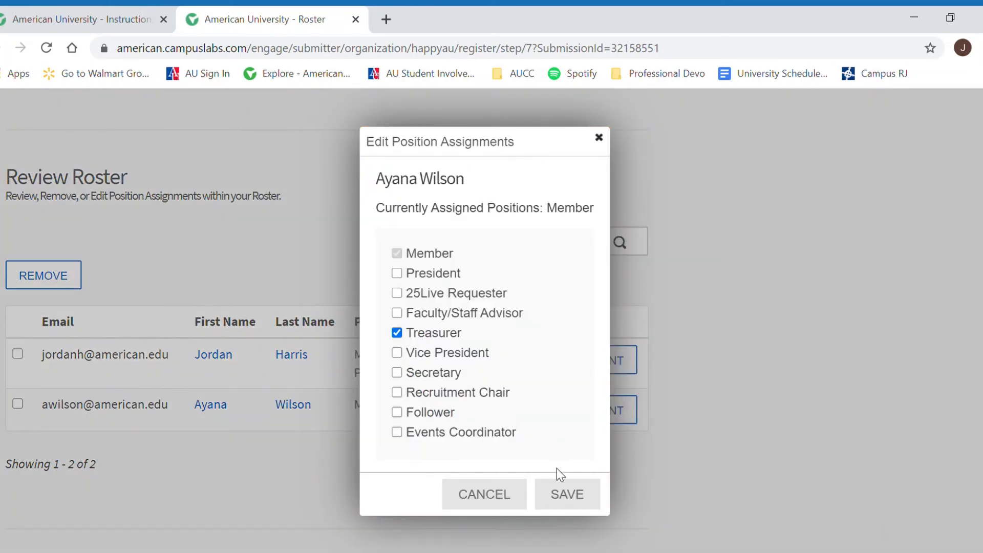
click(562, 492)
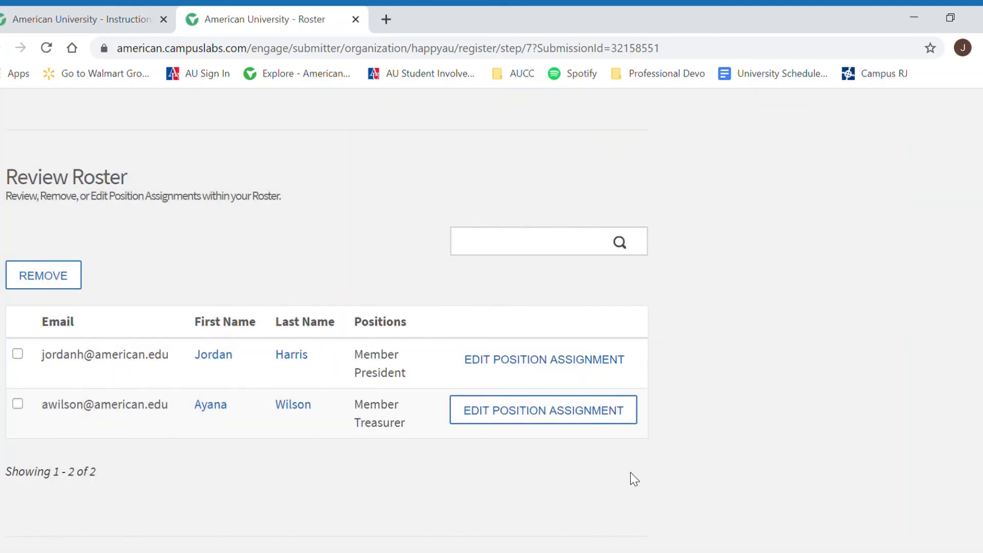
scroll(753, 384, up, 10)
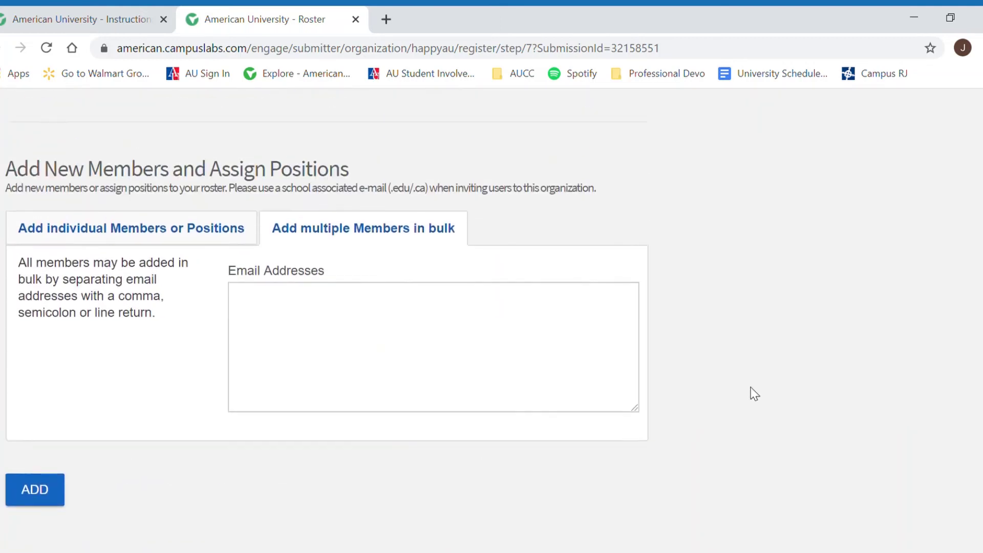
scroll(753, 394, up, 2)
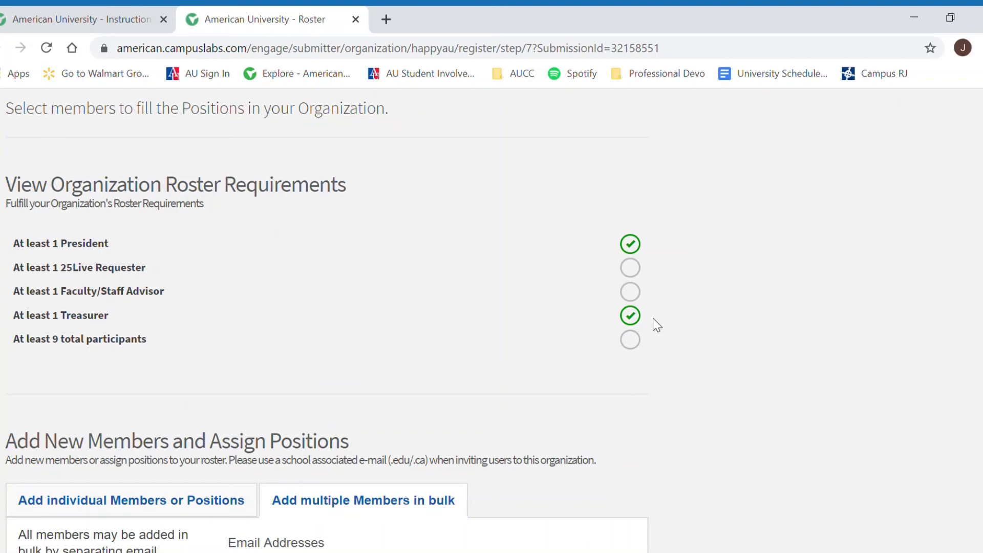
scroll(662, 320, down, 6)
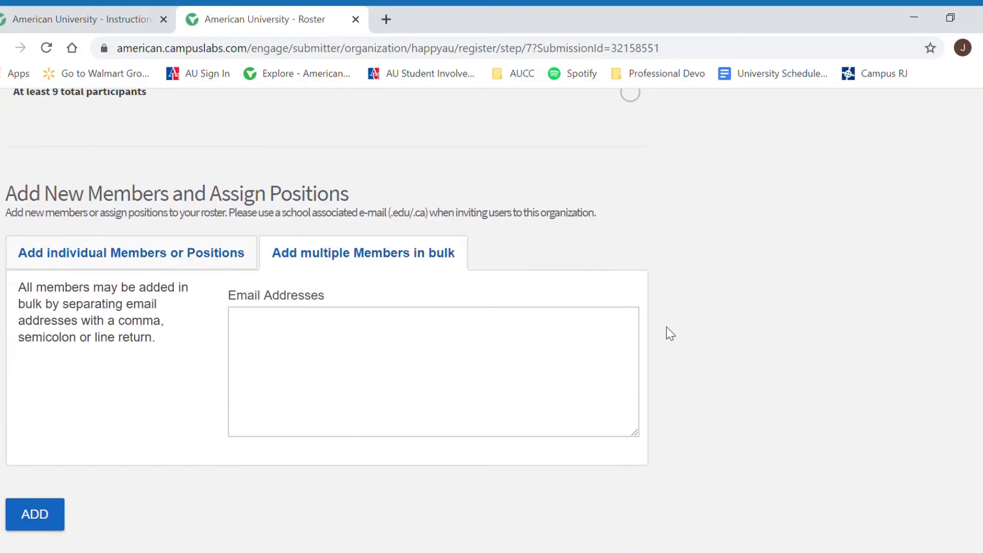
scroll(670, 334, down, 8)
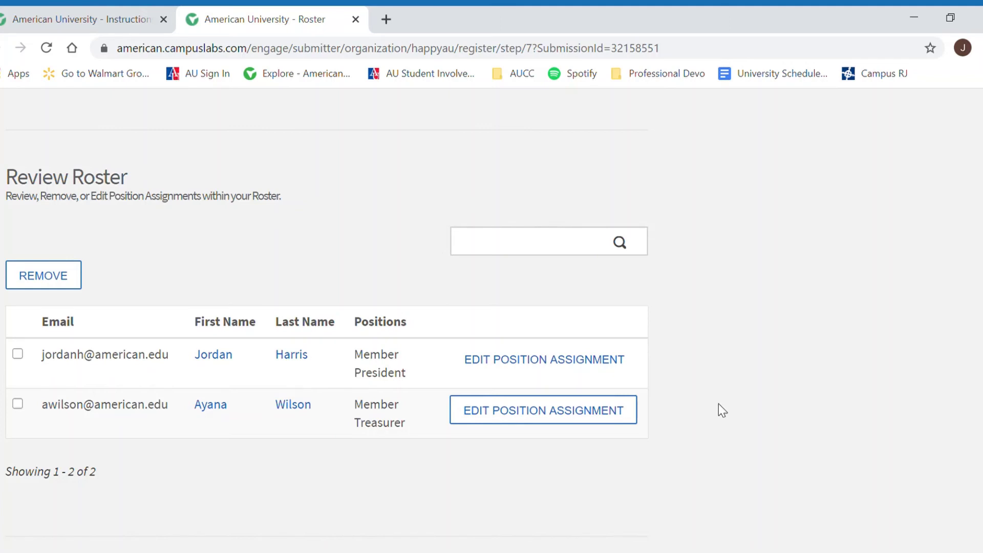
scroll(718, 404, up, 6)
scroll(743, 390, up, 2)
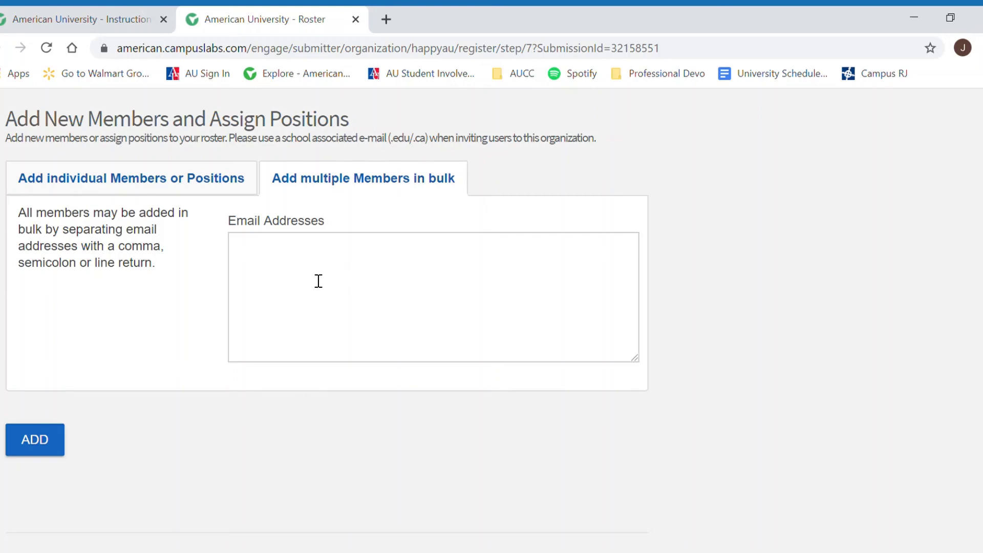
Step: Back on the bulk tab, enter the first member's american.edu address in Email Addresses
click(170, 182)
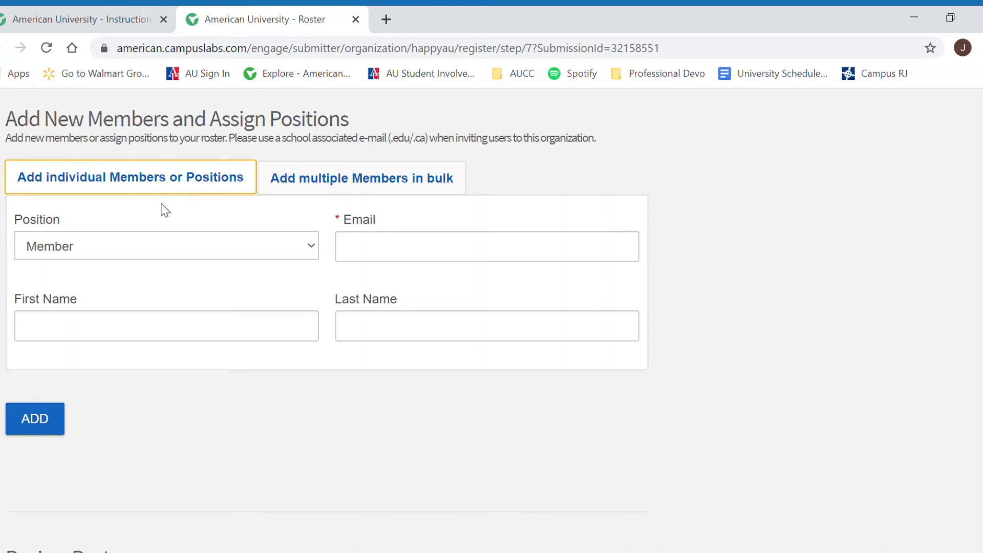
click(377, 180)
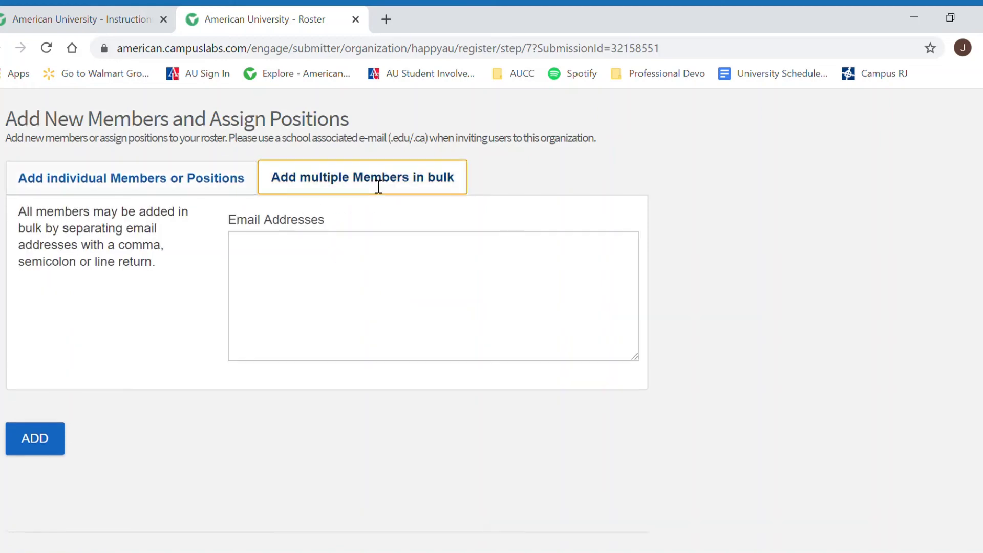
click(348, 271)
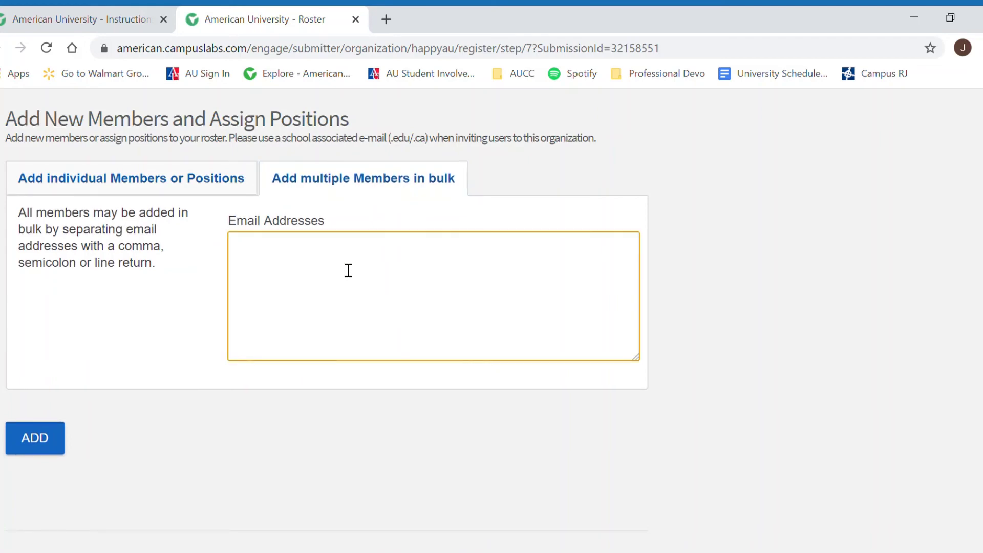
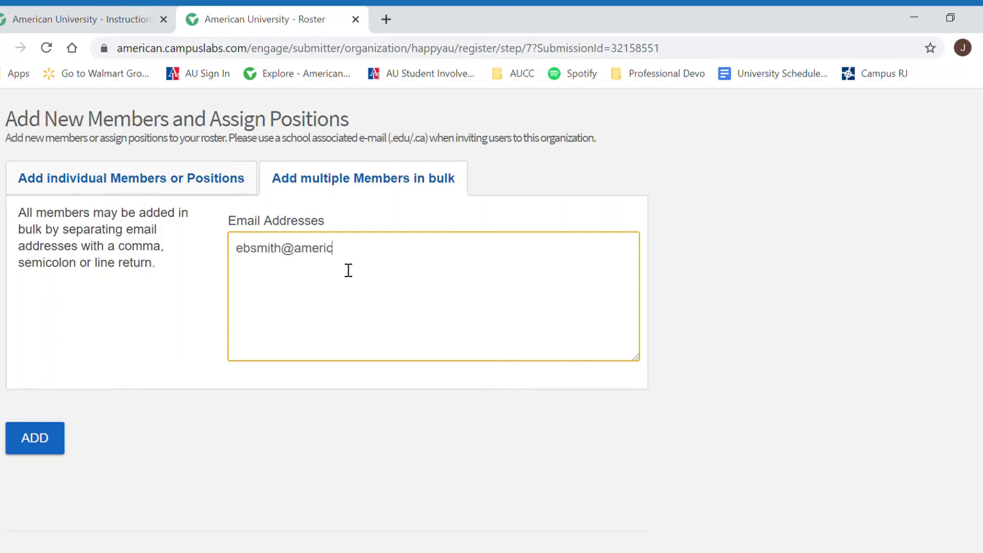
key(Return)
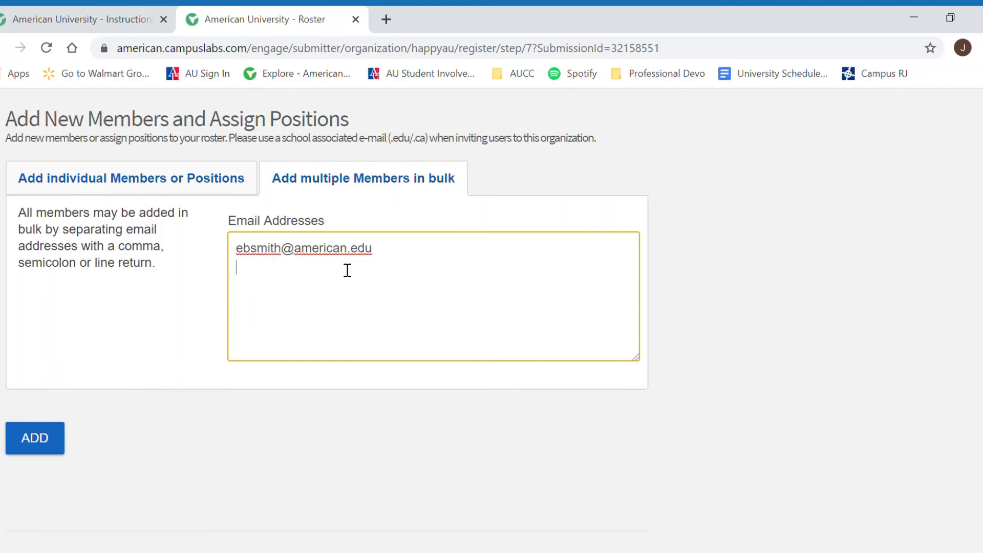
drag(303, 257, 376, 254)
click(384, 255)
drag(392, 255, 325, 254)
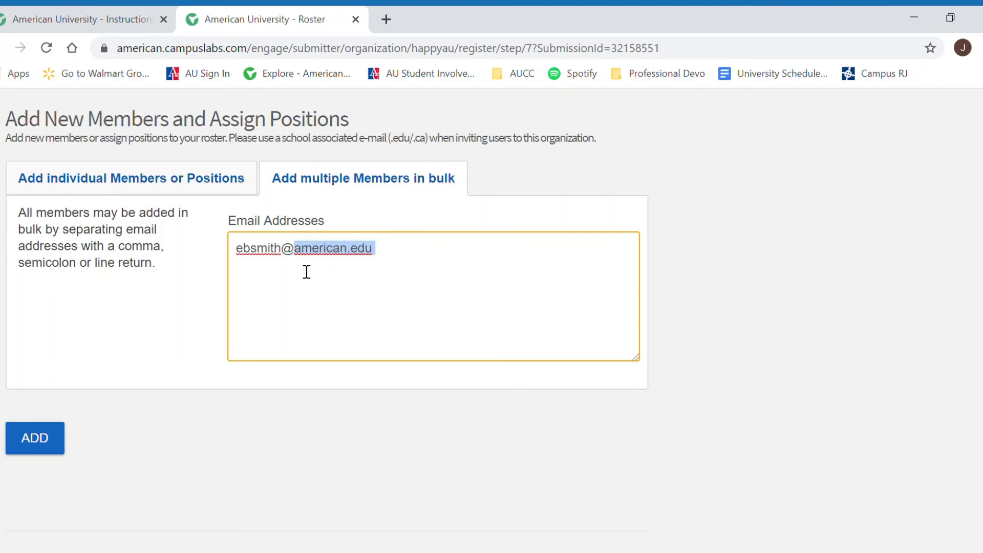
click(397, 267)
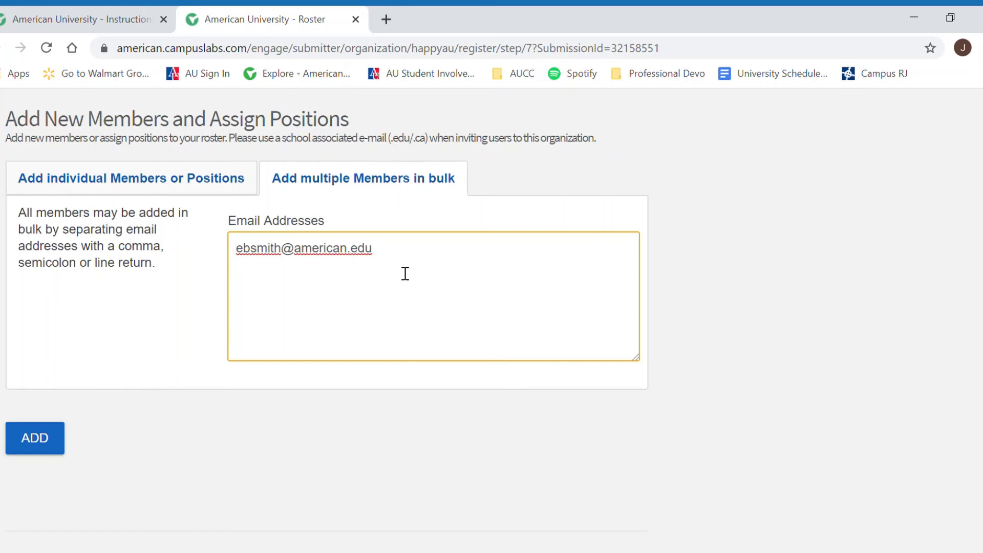
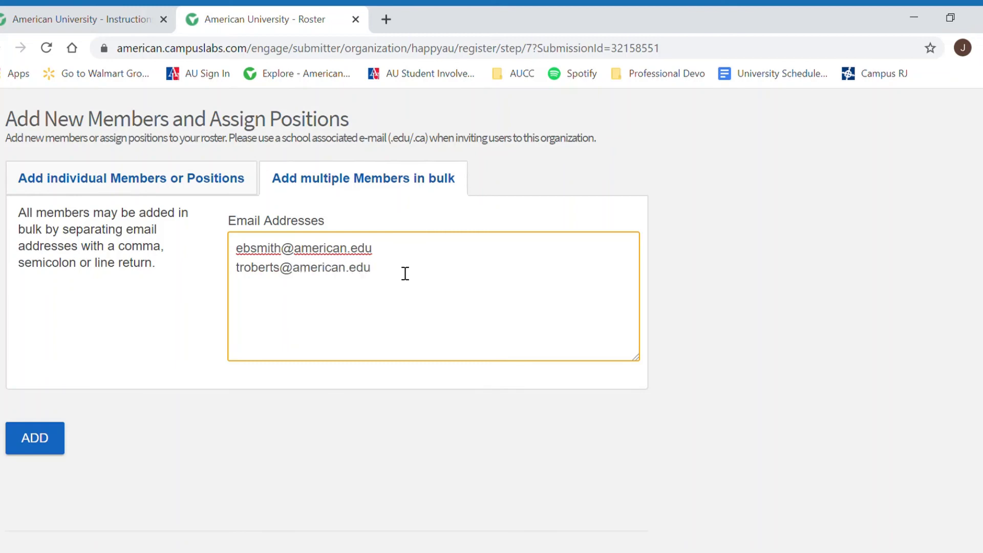
Step: Add the second and third members' american.edu addresses on their own lines
key(Return)
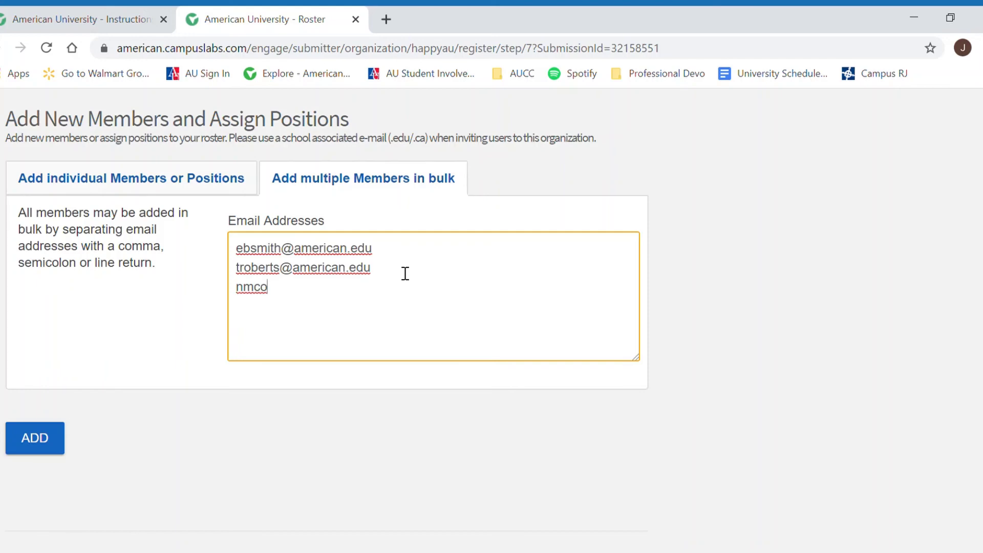
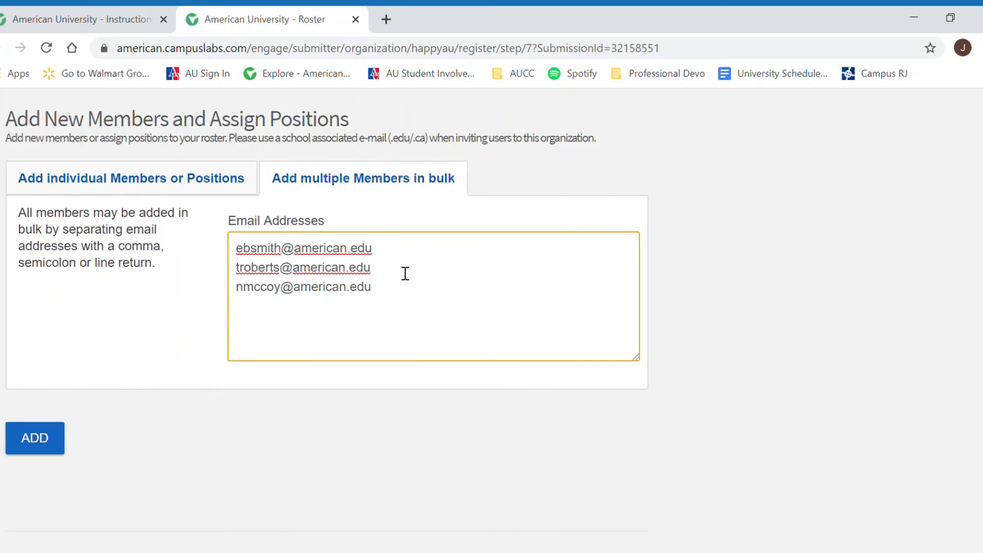
Step: Add the remaining four members' american.edu addresses, one per line
key(Return)
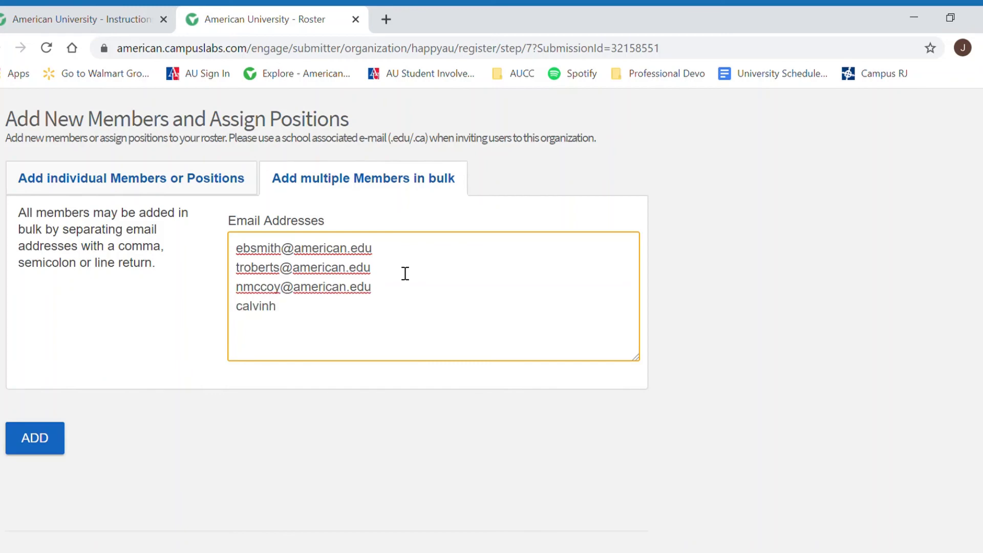
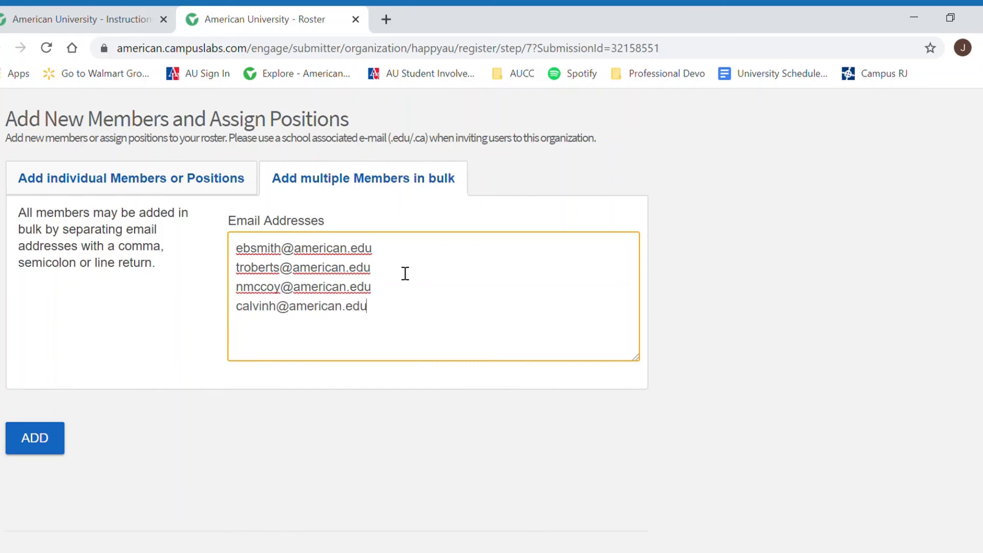
key(Return)
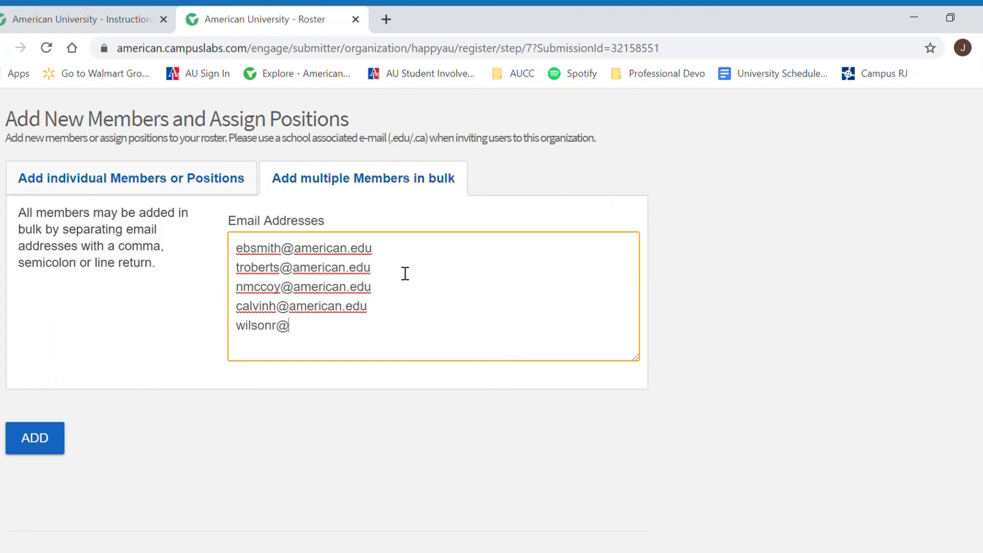
key(Return)
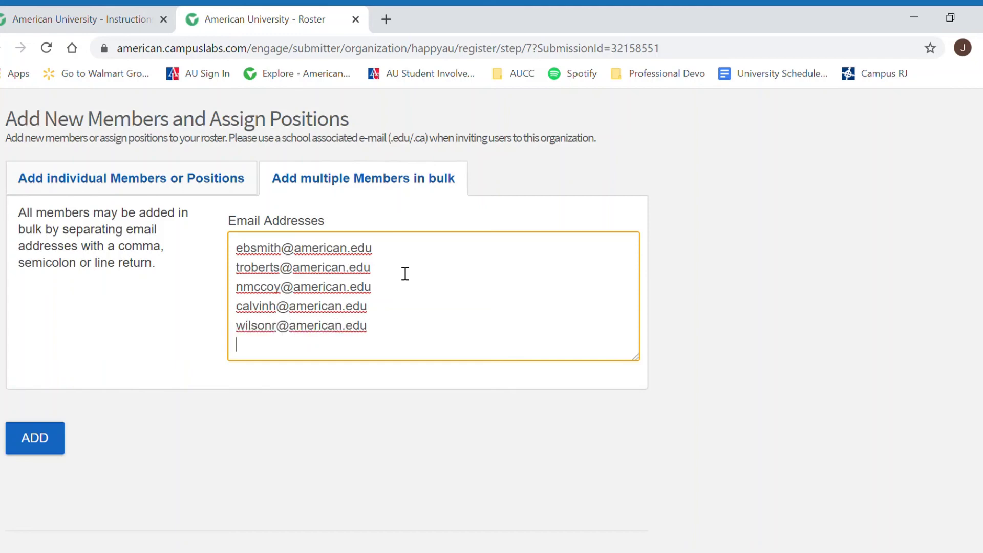
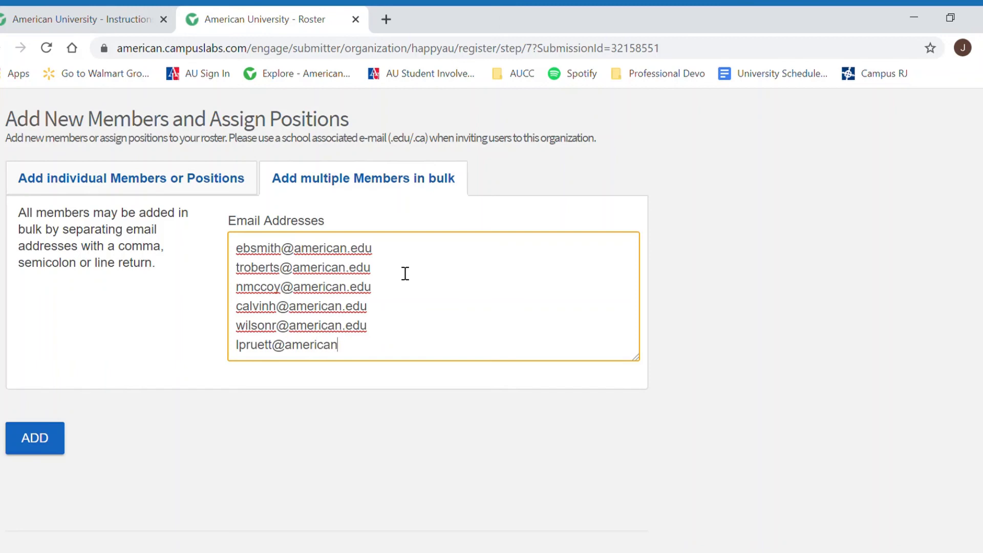
key(Return)
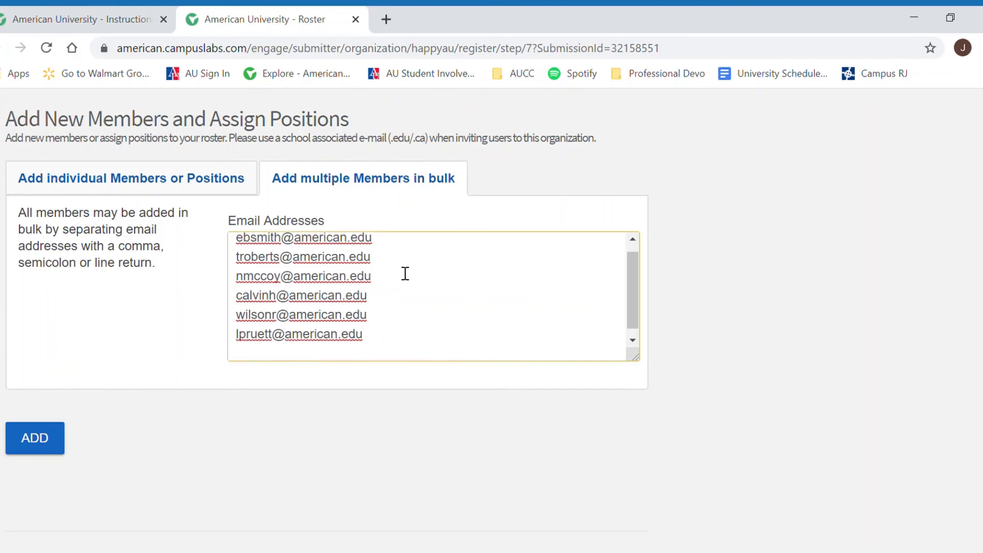
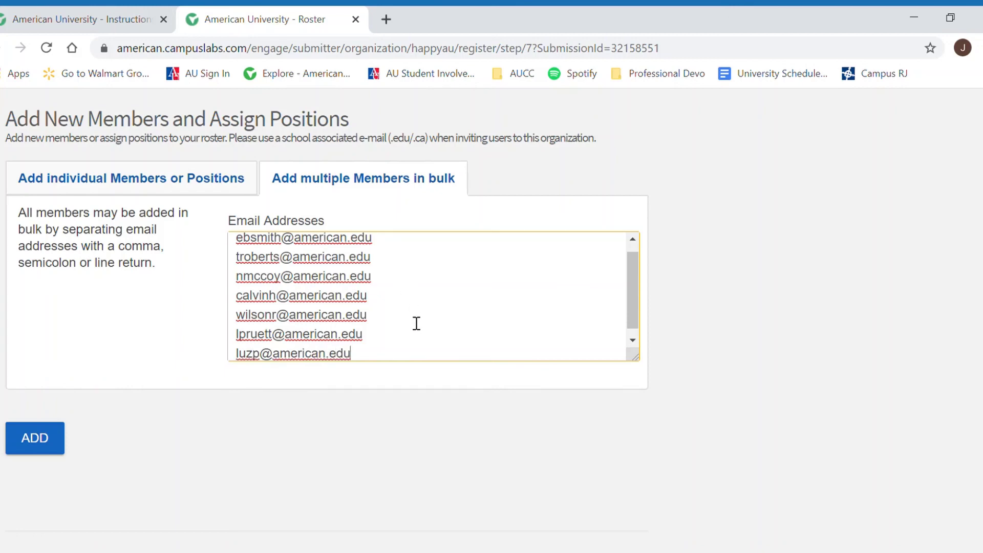
scroll(415, 322, up, 1)
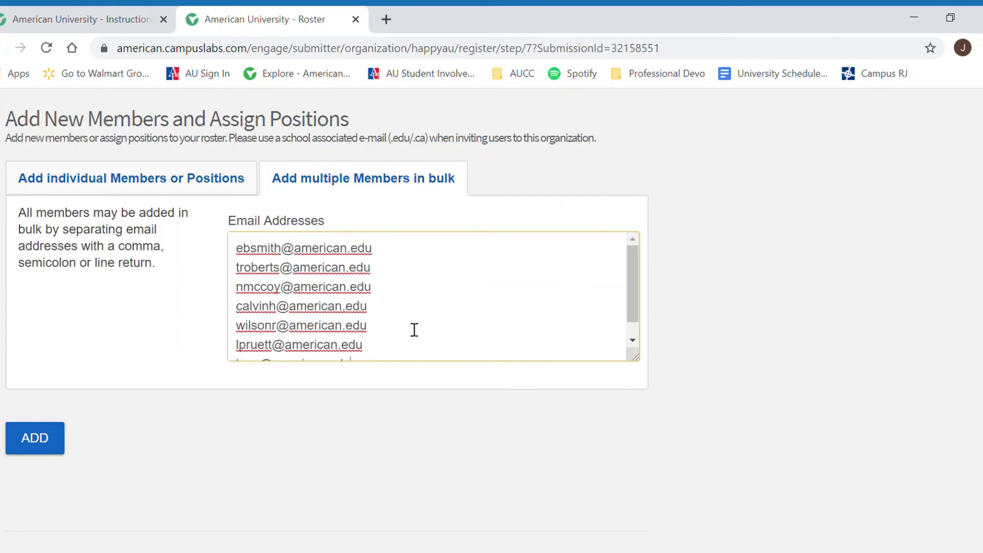
Step: Add the seven listed addresses and confirm the roster now shows nine members
click(56, 445)
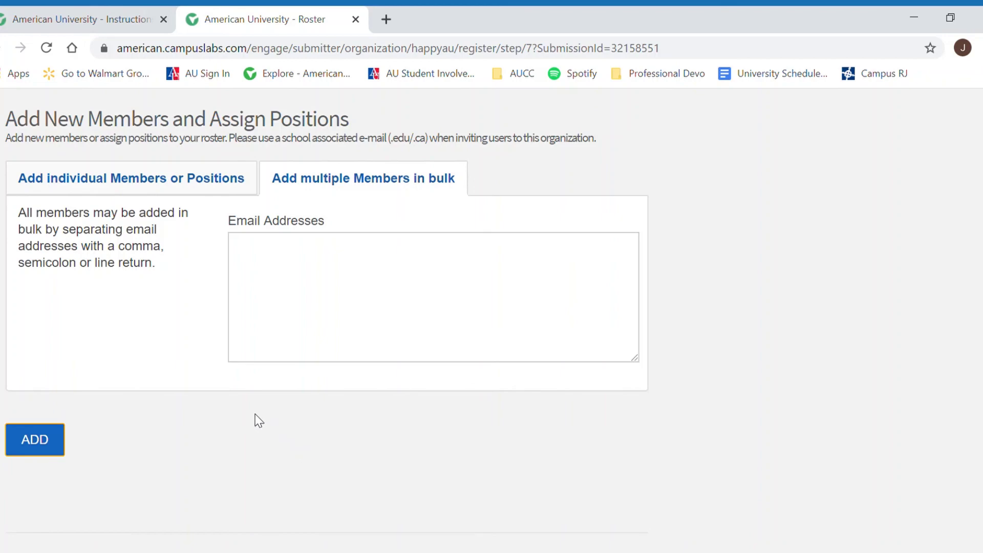
scroll(851, 344, up, 5)
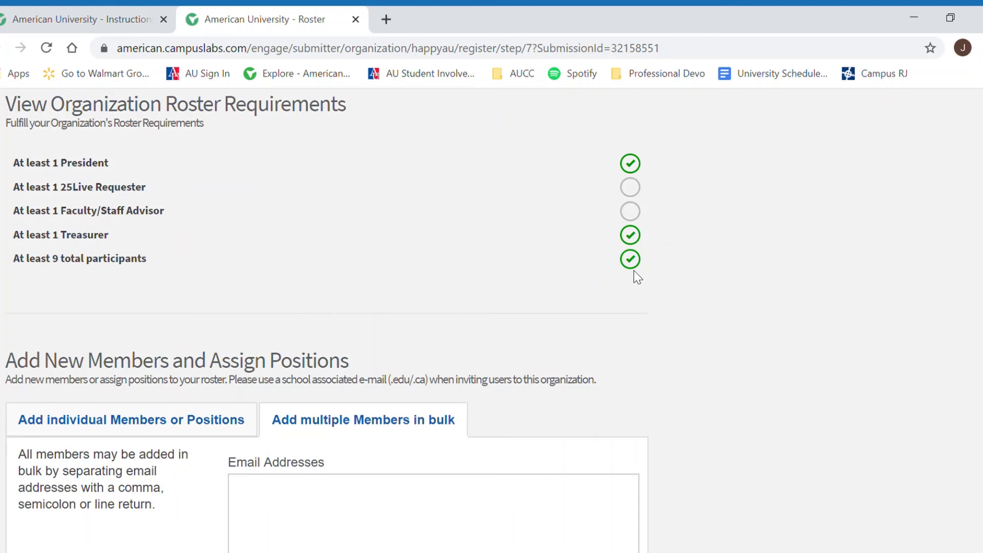
scroll(638, 277, down, 14)
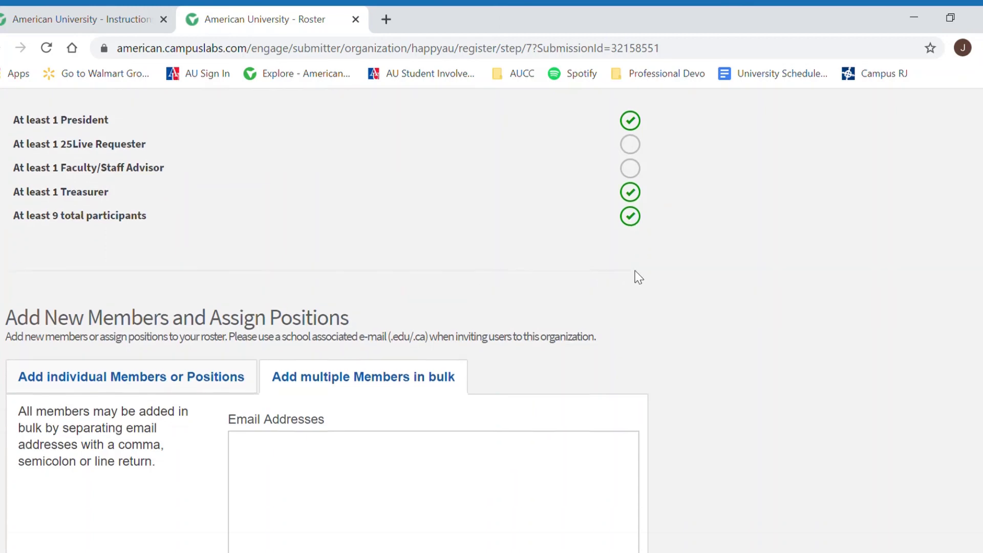
scroll(638, 277, down, 2)
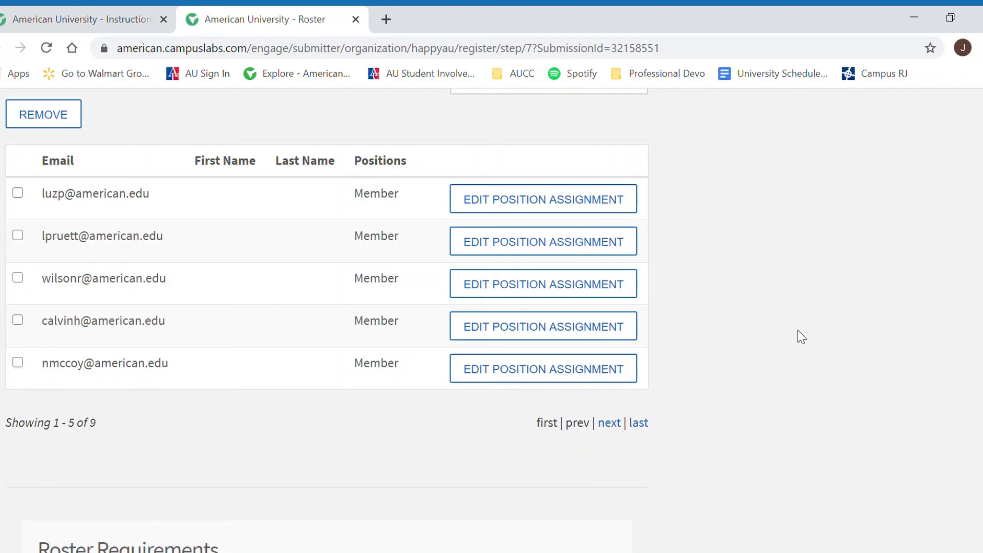
Step: Make the fourth member Faculty/Staff Advisor and the third member 25Live Requester, saving each
click(592, 340)
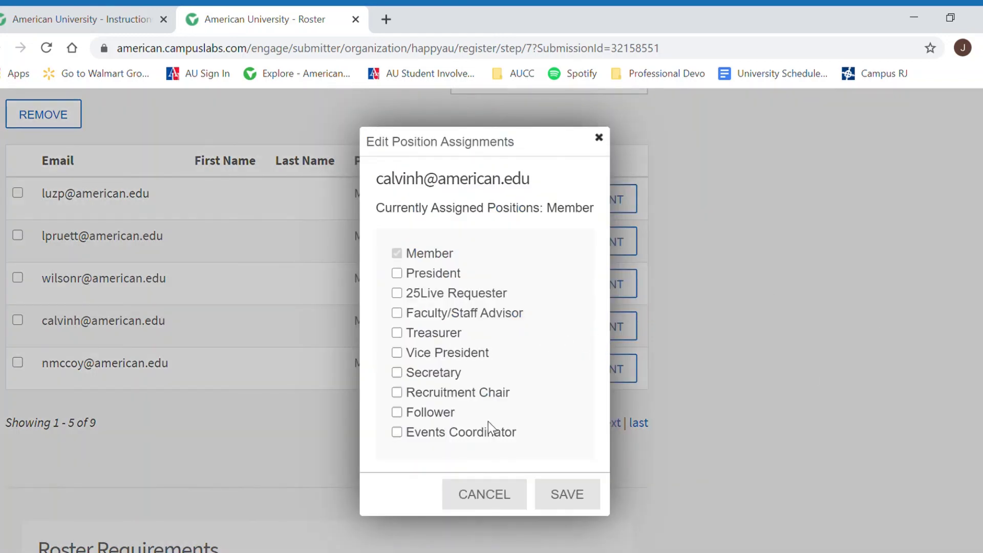
click(457, 314)
click(577, 502)
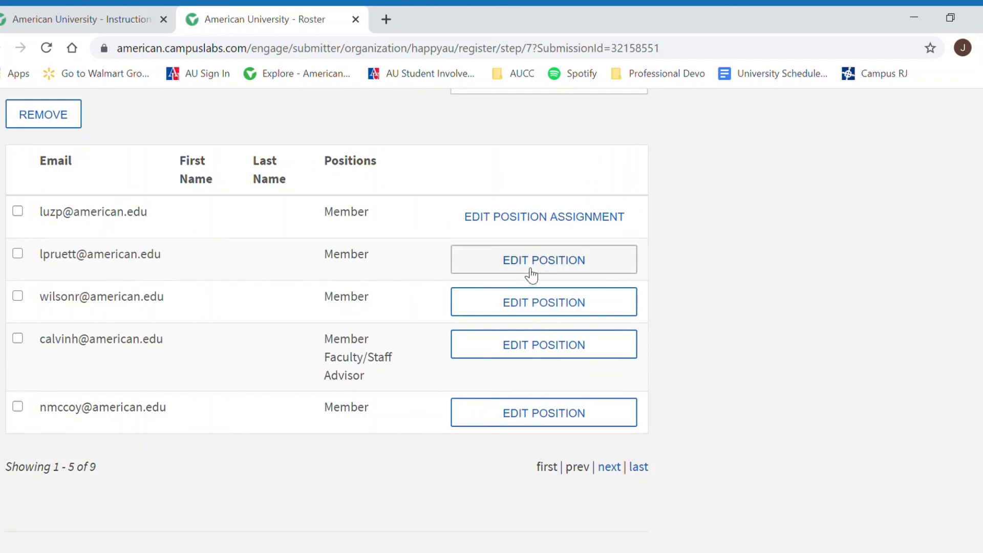
click(522, 302)
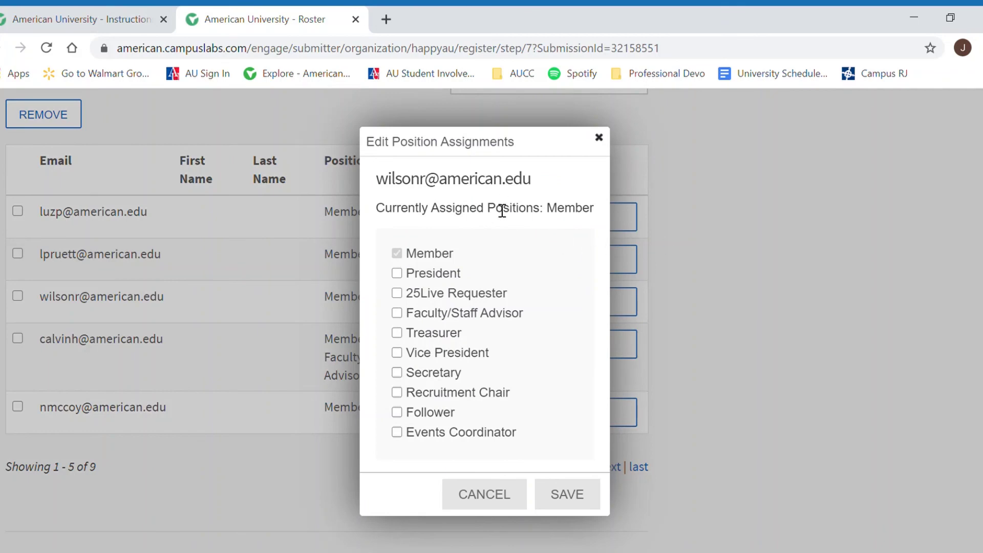
click(474, 294)
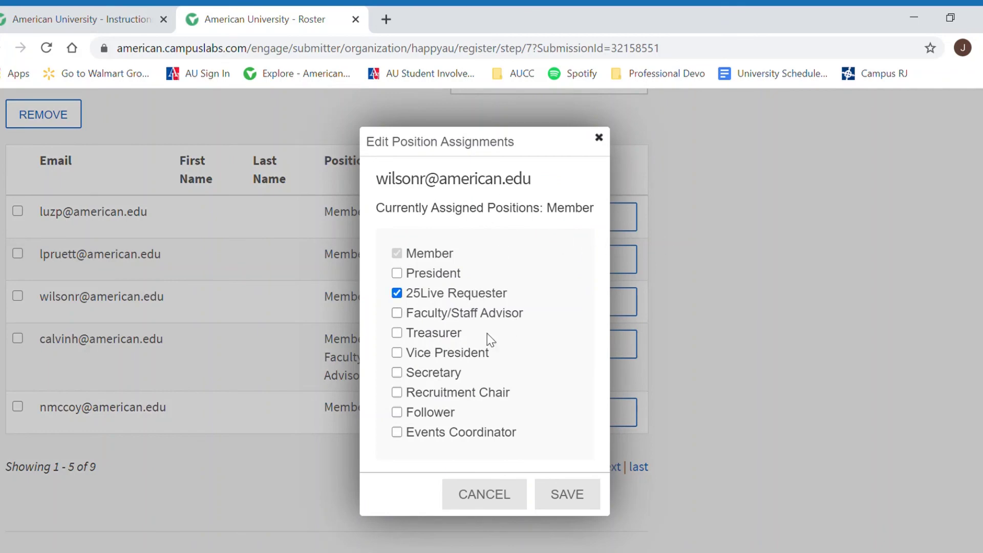
click(552, 497)
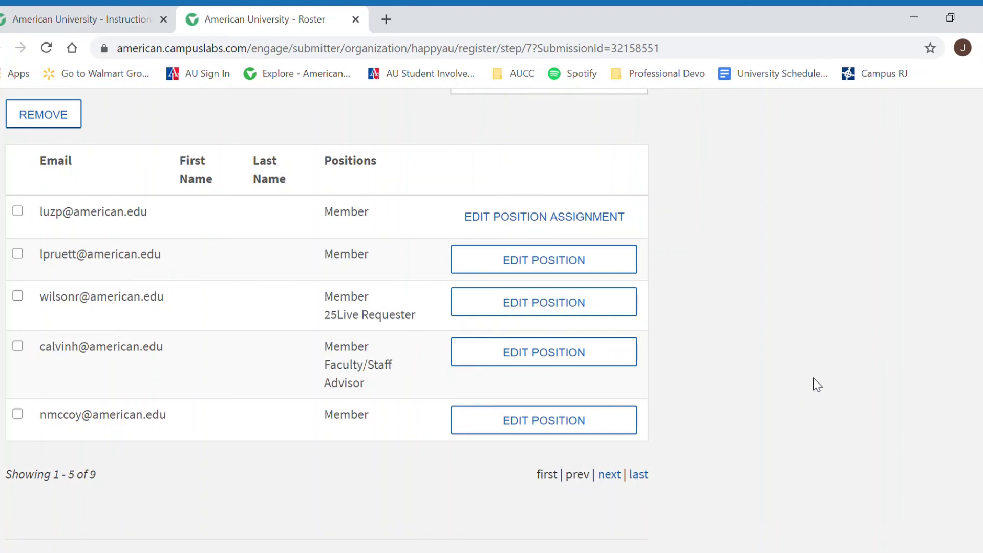
scroll(811, 396, up, 15)
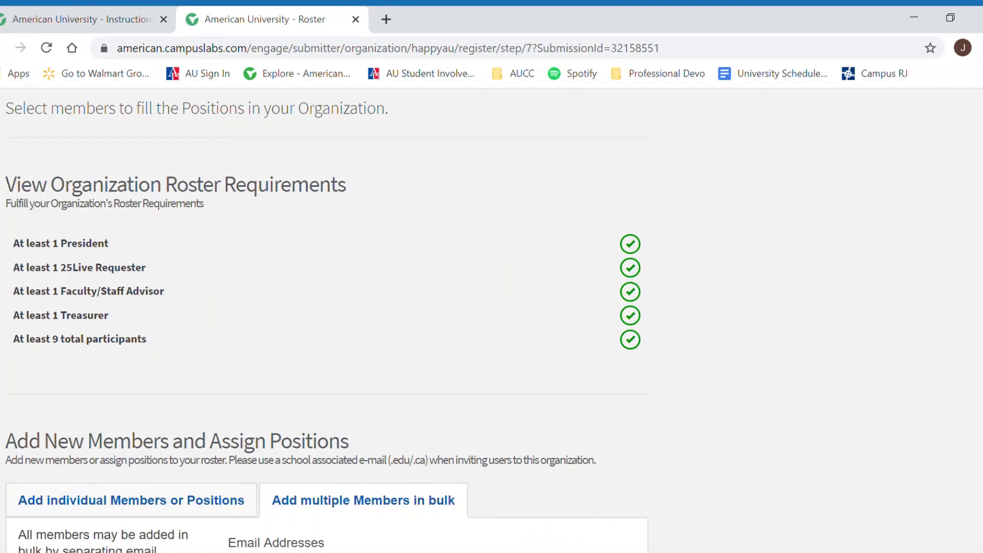
scroll(843, 520, down, 15)
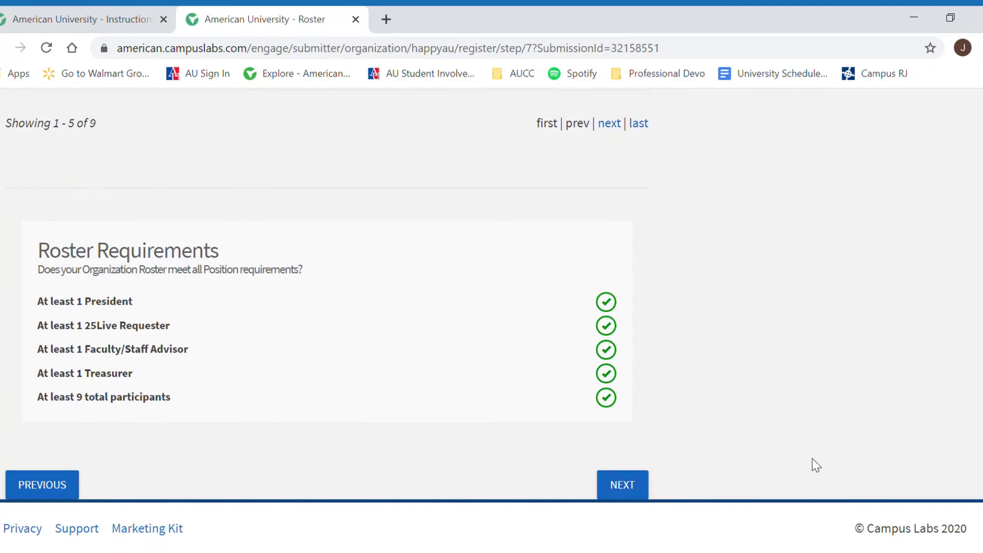
Step: Upload the constitution .docx in Step 8 and continue to Review Submission
click(622, 489)
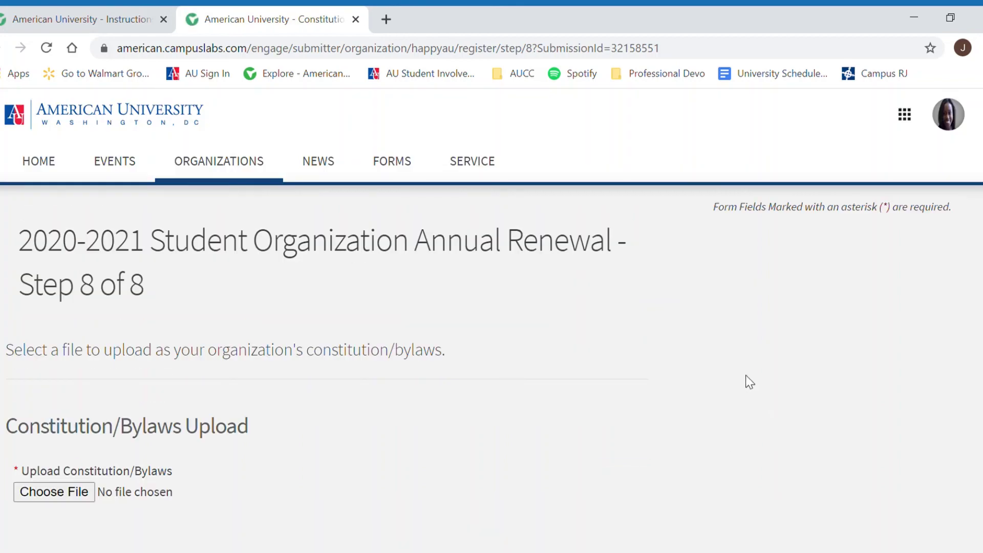
scroll(749, 382, down, 2)
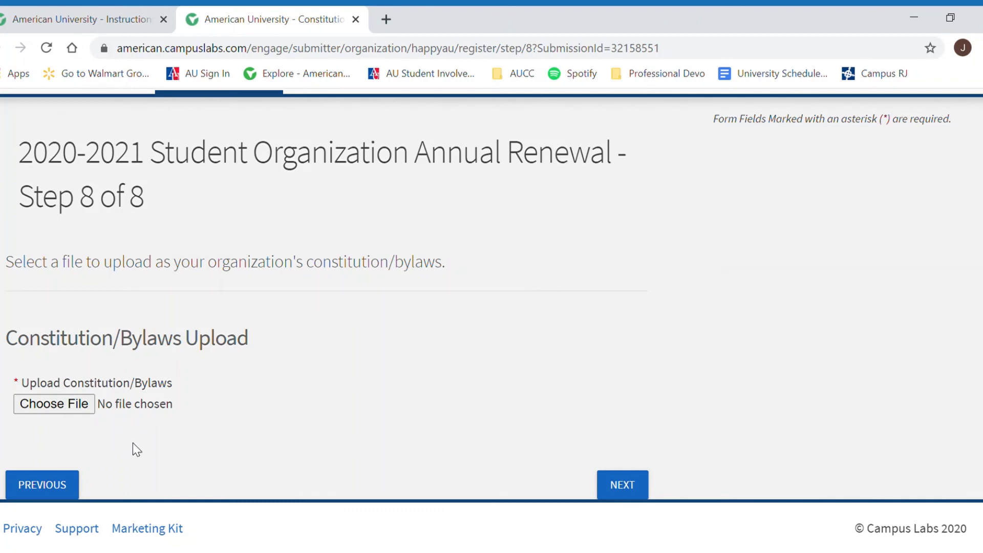
click(55, 408)
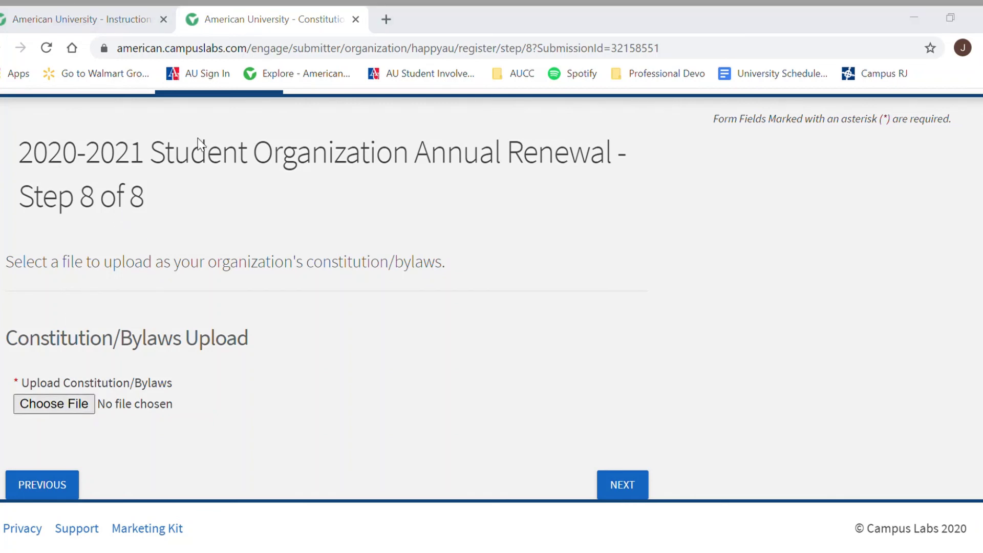
click(869, 527)
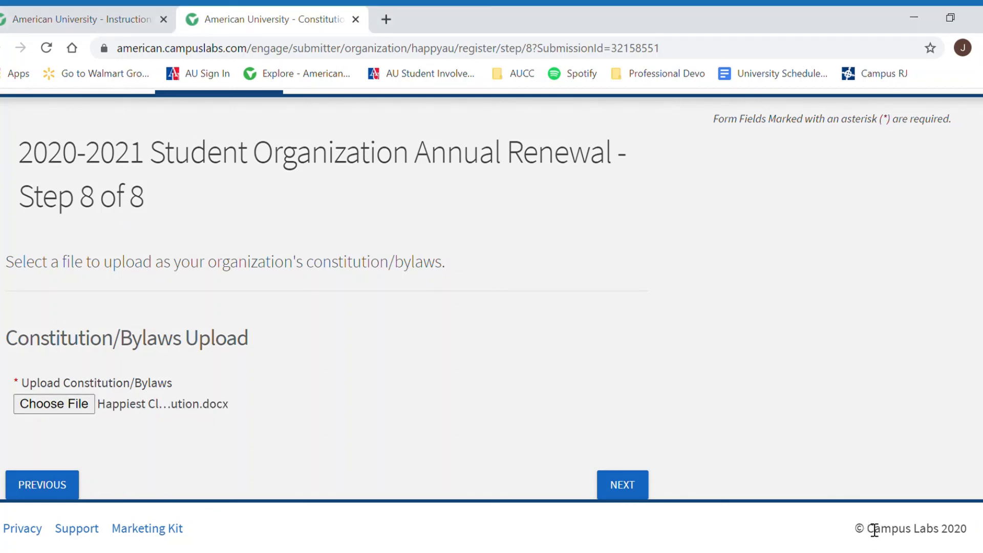
click(635, 495)
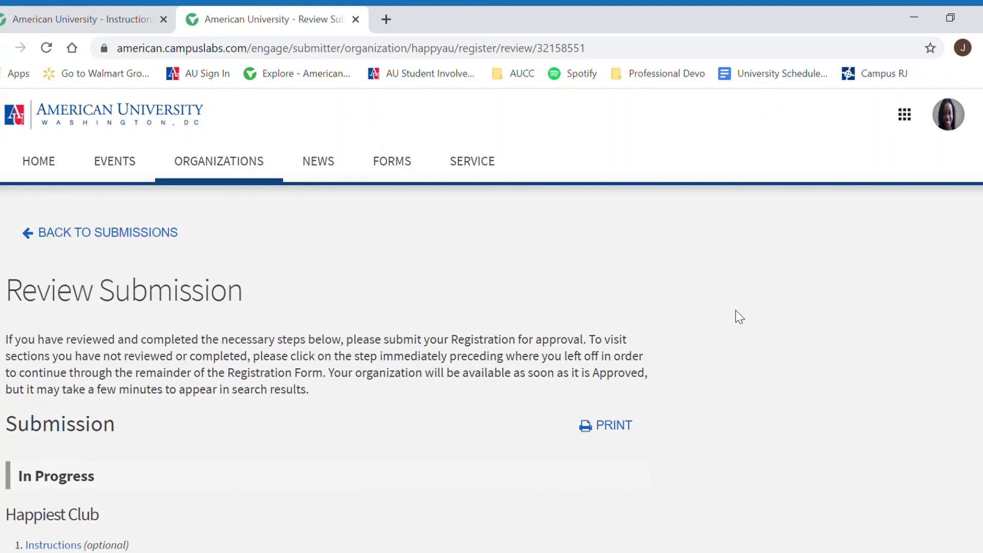
Step: Scroll to the end of Review Submission and submit the Happiest Club registration
scroll(736, 313, down, 2)
scroll(737, 315, down, 4)
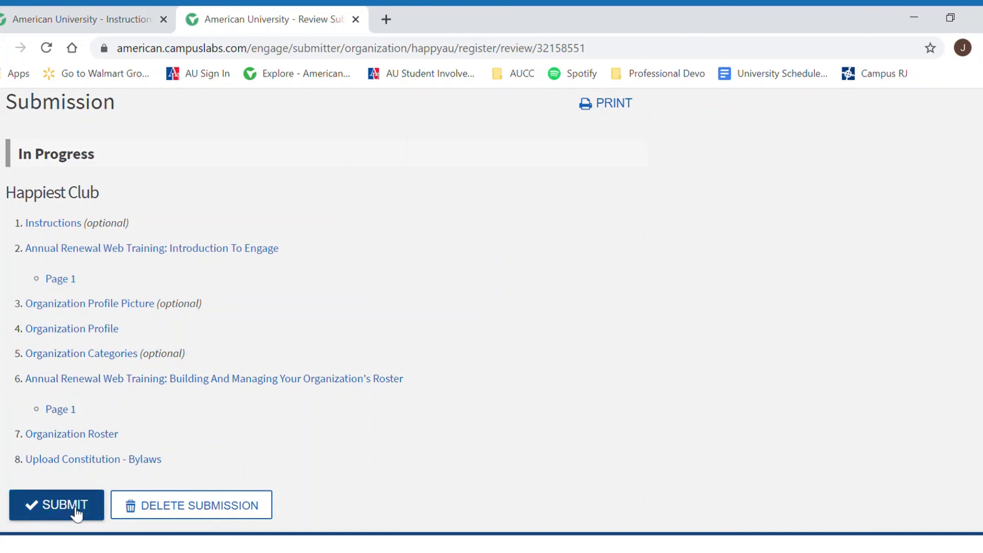
click(76, 512)
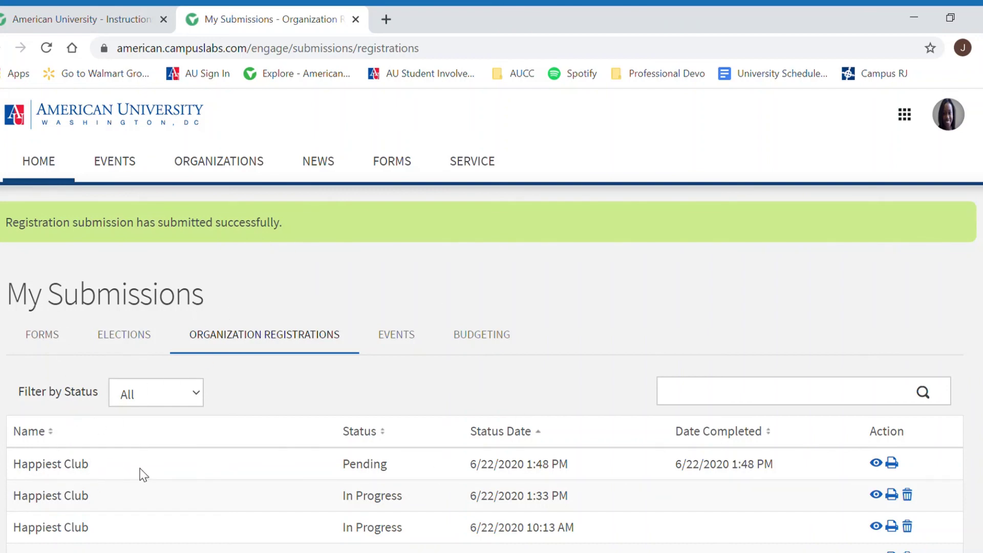
drag(402, 463, 330, 464)
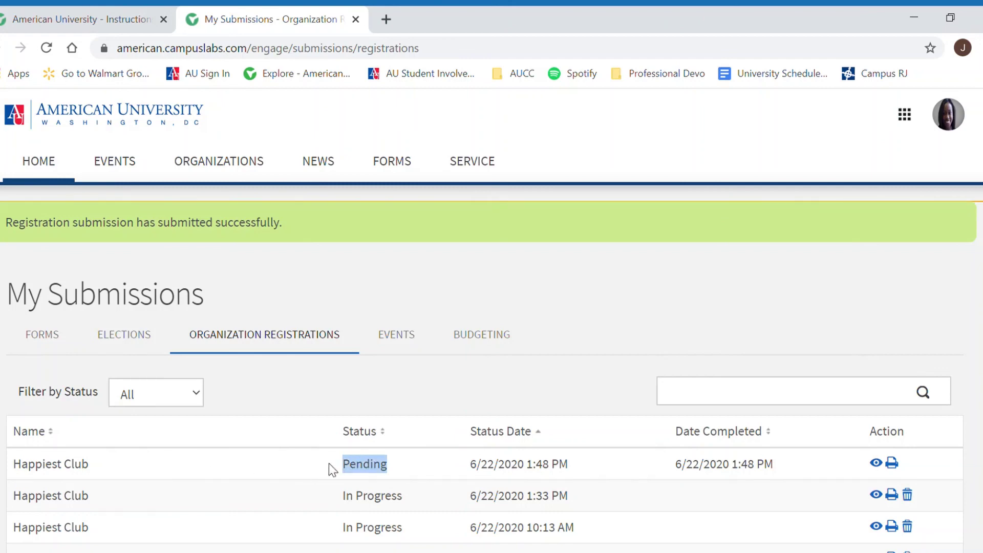
click(330, 463)
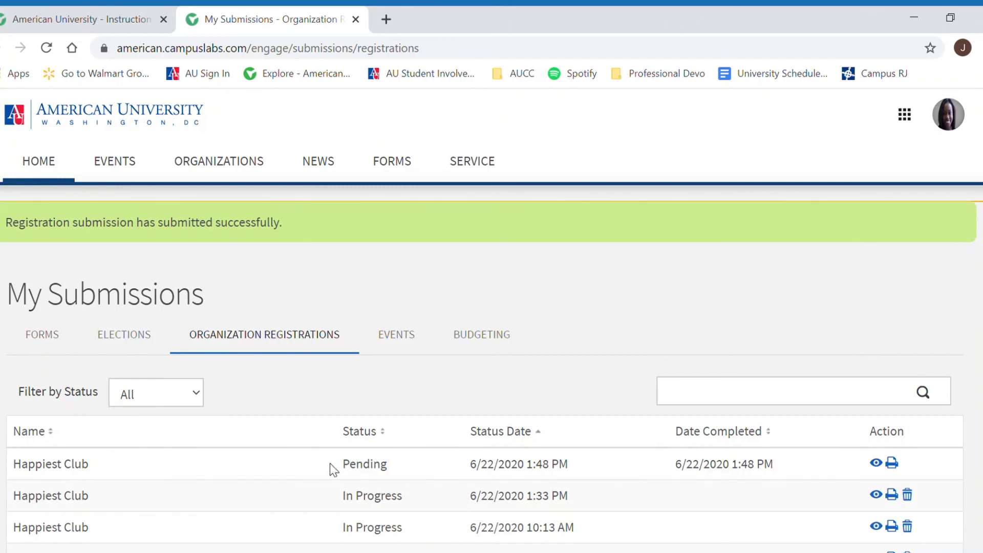